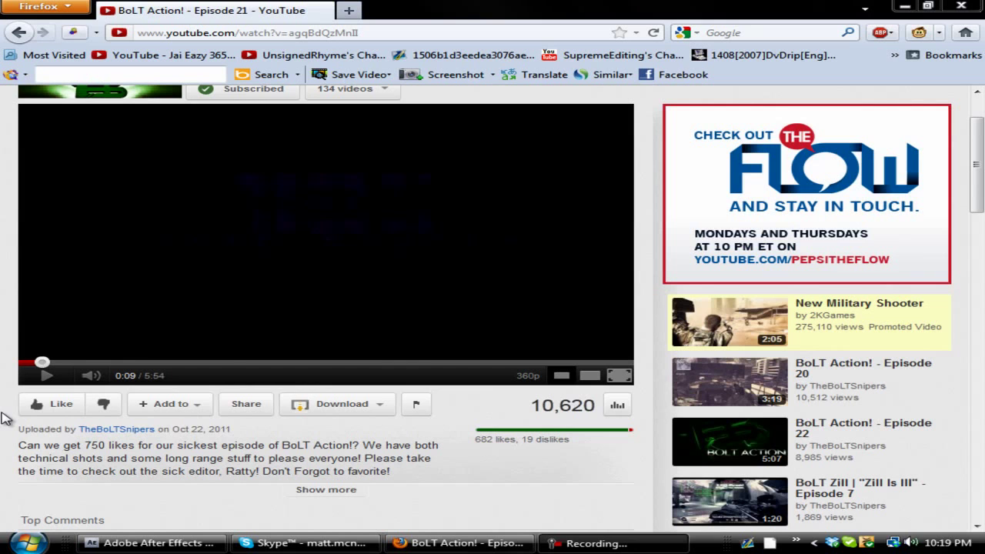
Play the BoLT Action Episode 21 intro to the crumbling title, pause, then switch to After Effects
left_click(44, 377)
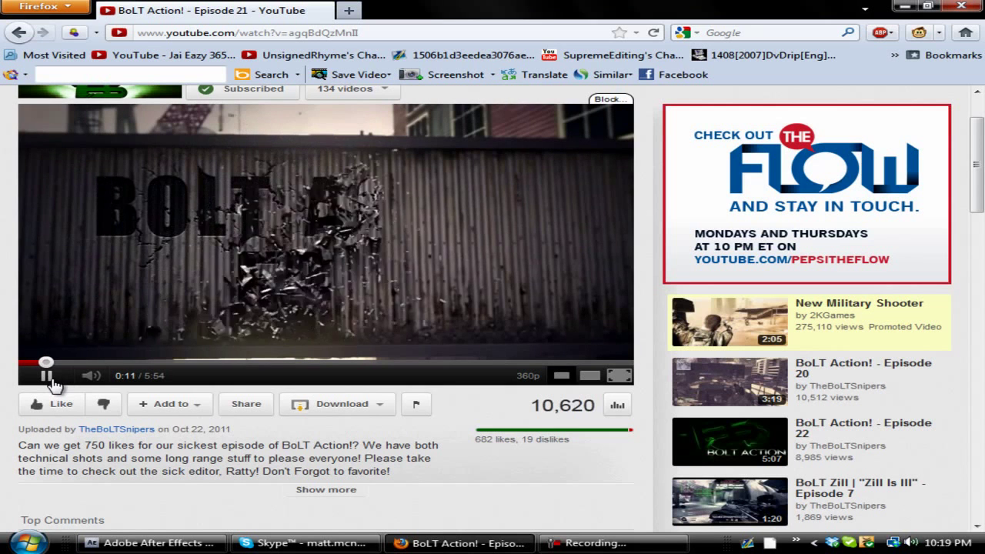
left_click(49, 377)
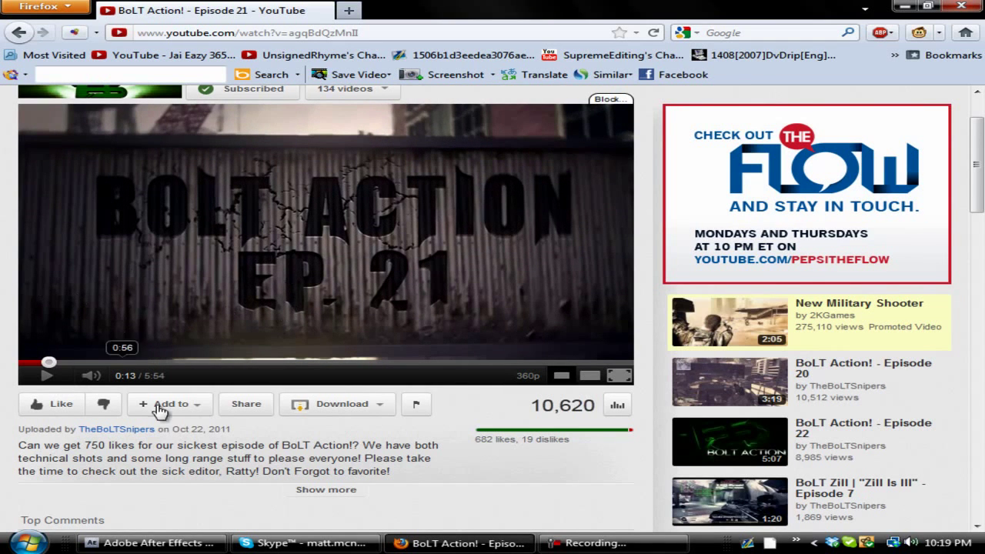
left_click(154, 544)
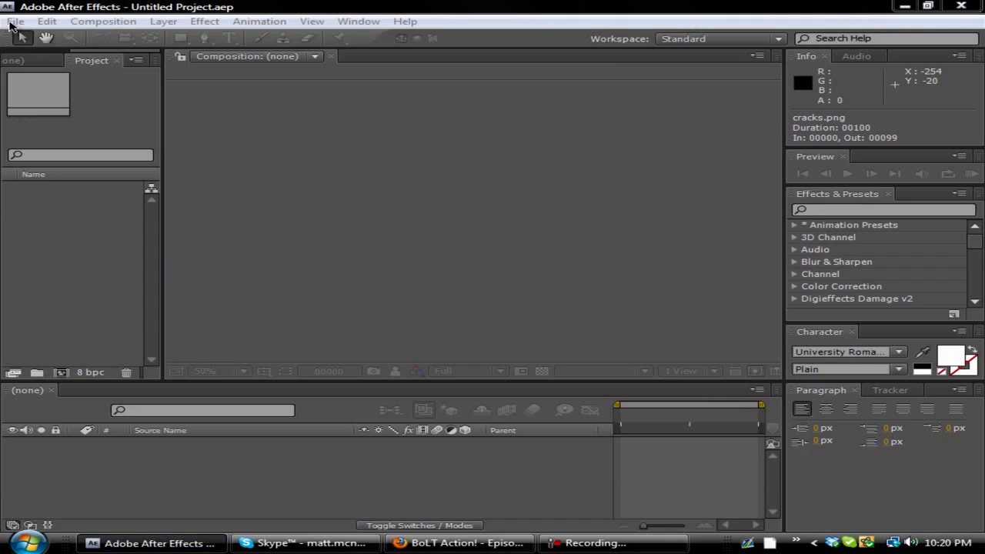
Open Crumble_Tutorial Download.aep from the Downloads/116/Crumble folder
left_click(14, 22)
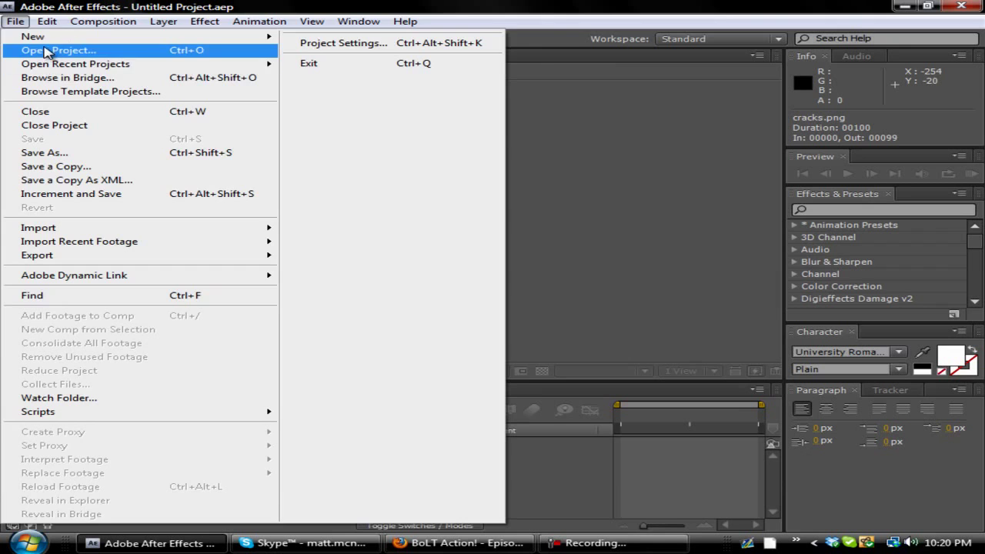
left_click(46, 51)
double_click(203, 116)
double_click(238, 370)
scroll(223, 255, "down", 2)
scroll(213, 248, "up", 3)
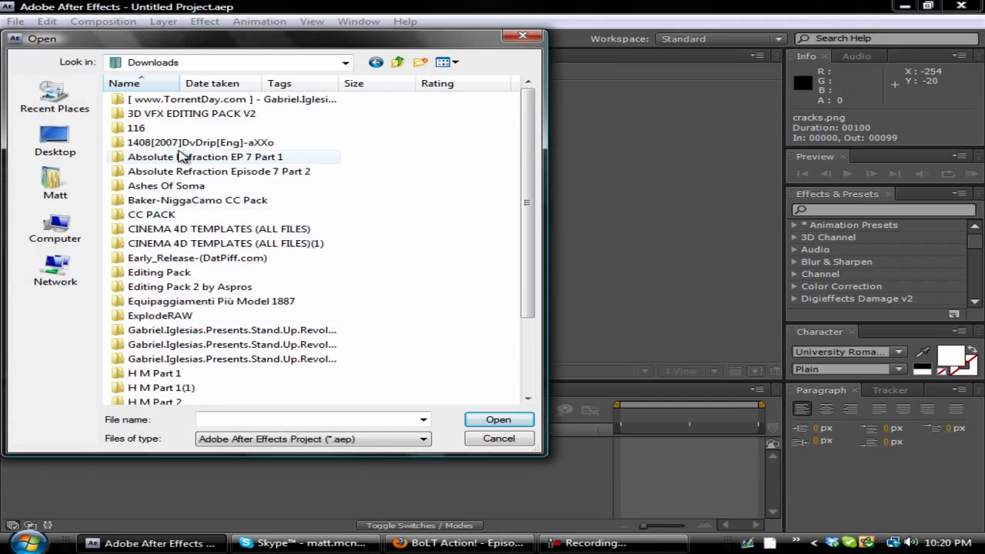
double_click(159, 128)
double_click(144, 100)
double_click(168, 114)
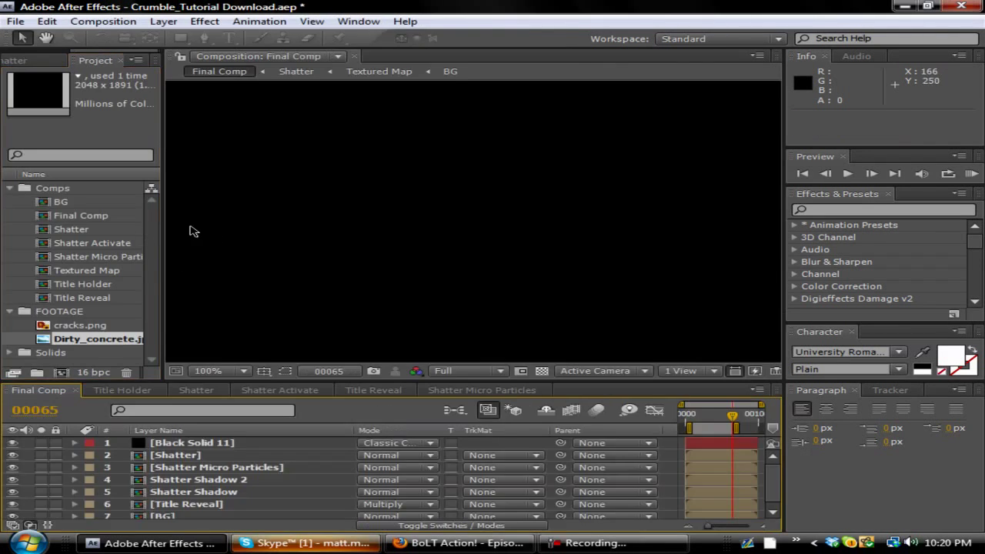
Close the Shatter Micro Particles, Title Reveal, Shatter Activate, Shatter and Title Holder timelines
left_click(539, 393)
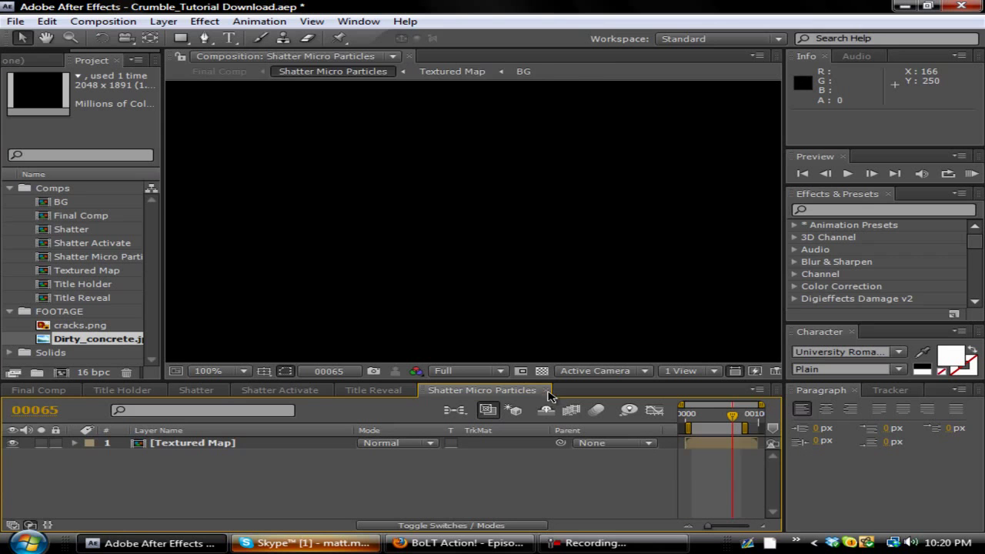
left_click(547, 391)
left_click(410, 391)
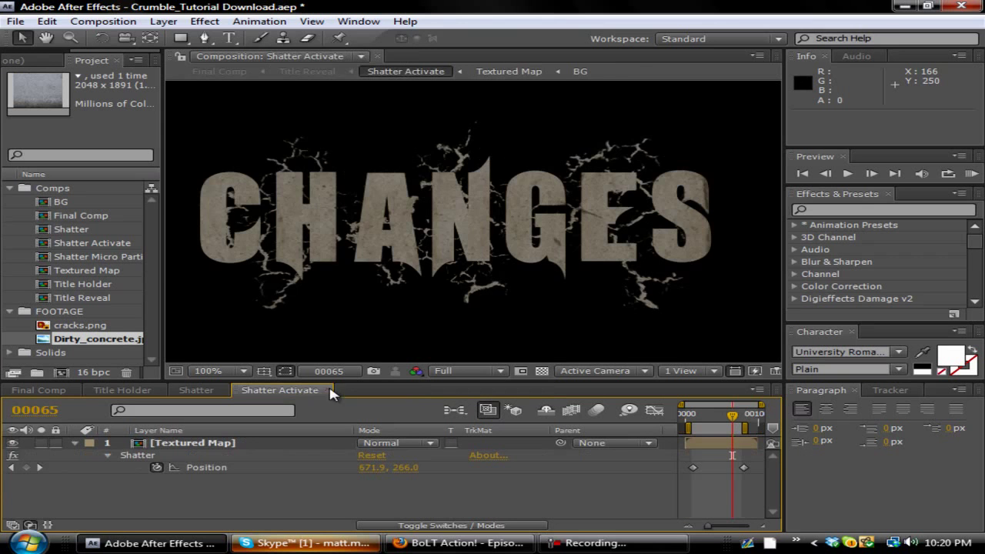
left_click(329, 391)
left_click(223, 391)
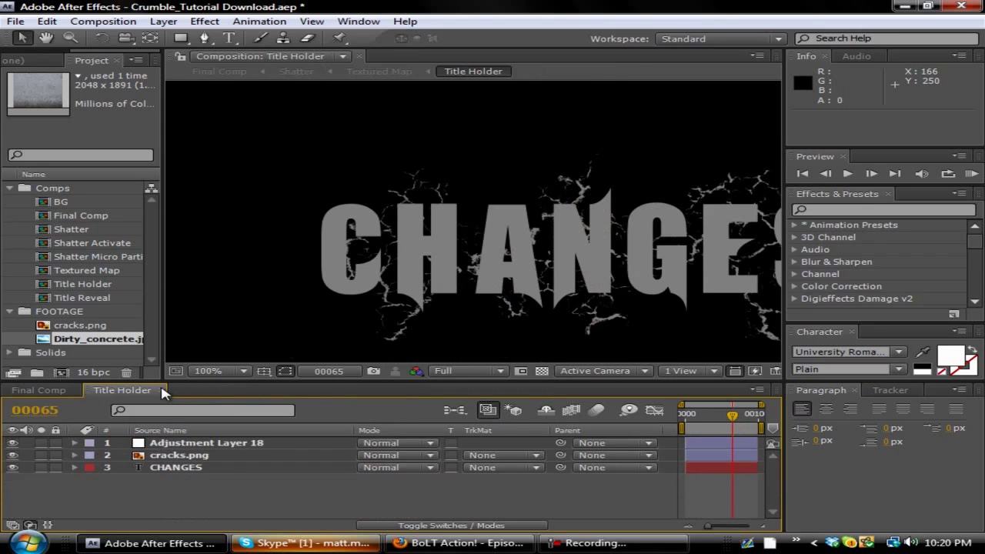
left_click(162, 392)
Open the BG precomp from Final Comp and select its Dirty_concrete.jpg layer
double_click(198, 512)
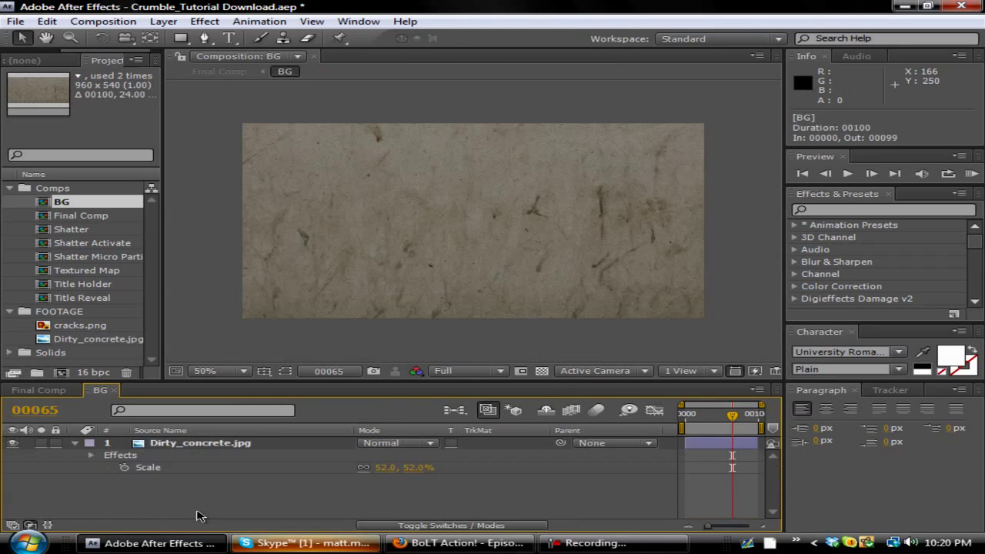
left_click(191, 444)
left_click(30, 391)
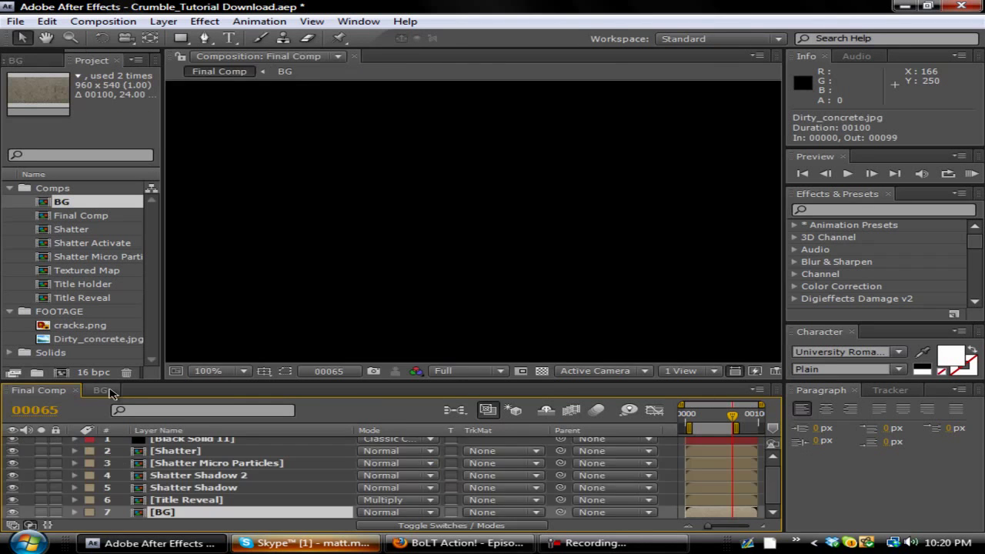
left_click(117, 394)
left_click(117, 391)
left_click(217, 513)
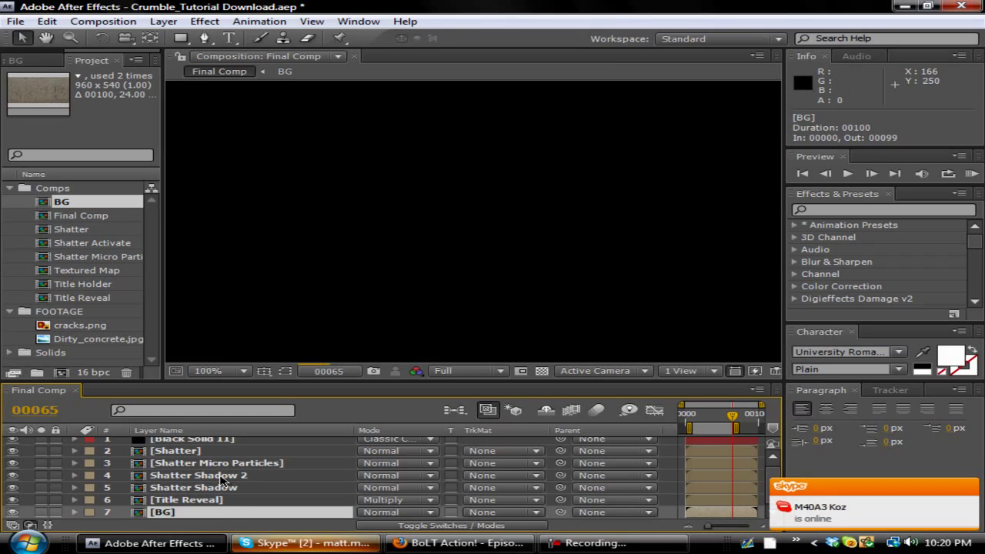
double_click(191, 513)
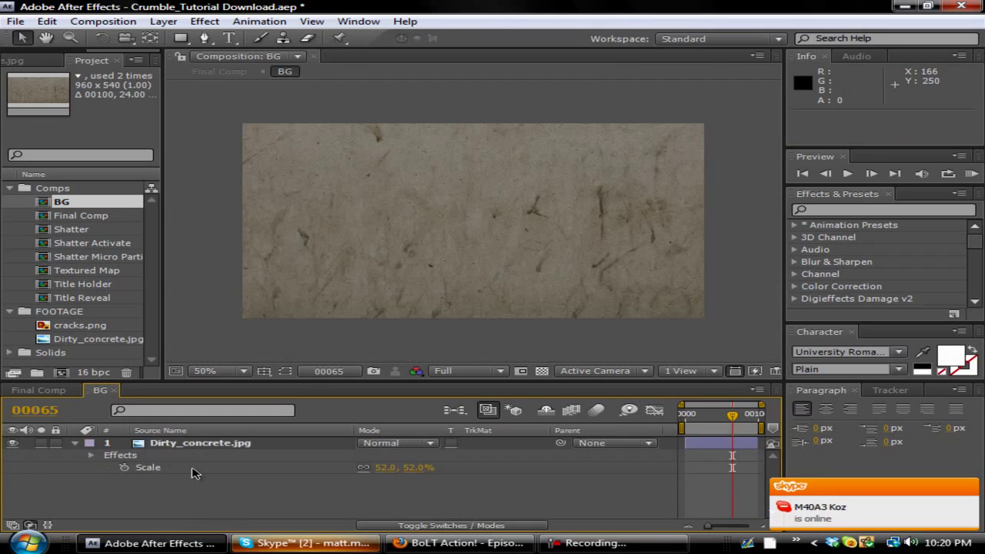
left_click(182, 449)
Import wall.png and place it in the BG comp in place of the concrete texture
left_click(15, 21)
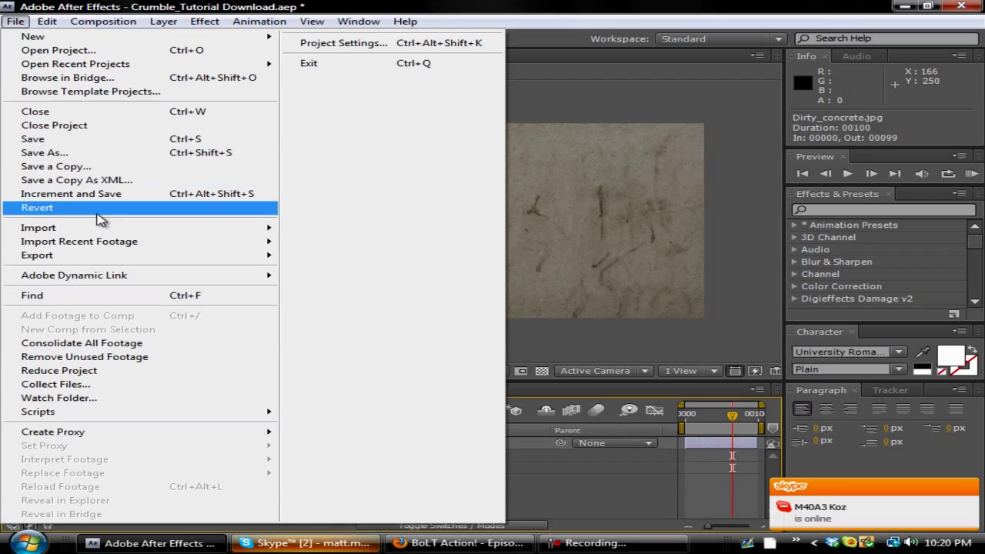
mouse_move(100, 230)
left_click(400, 229)
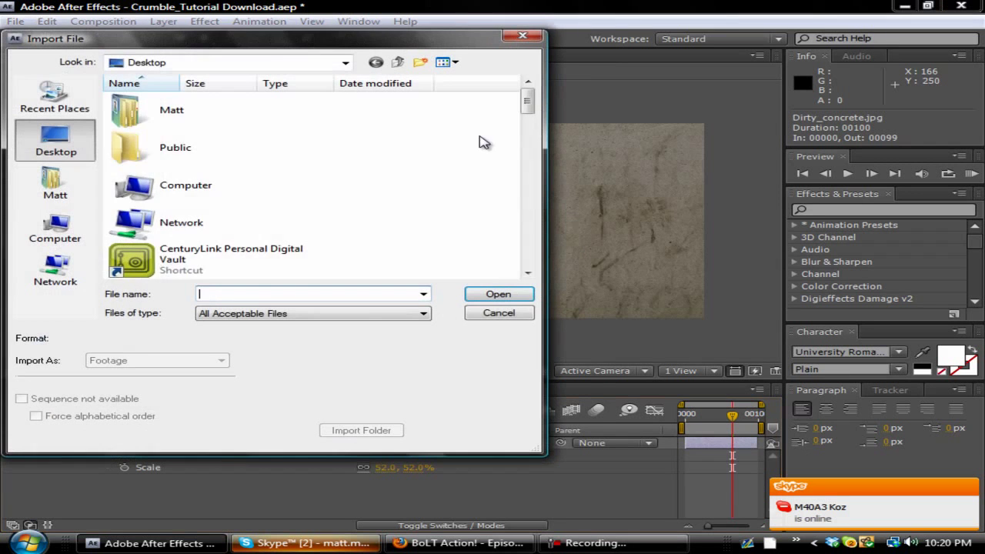
left_click_drag(525, 100, 516, 258)
double_click(170, 261)
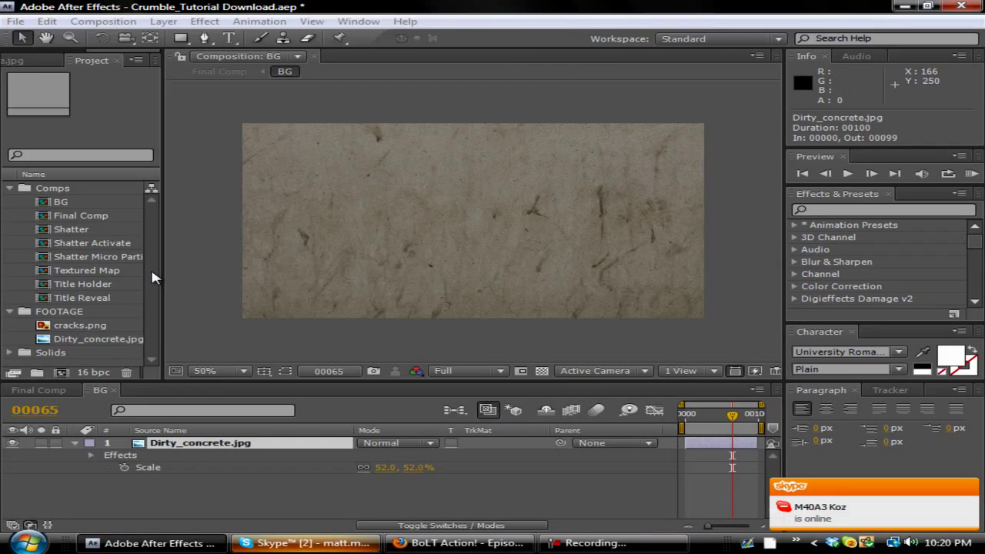
left_click_drag(183, 445, 145, 472)
Return to Final Comp and open the Title Reveal precomp
left_click(40, 390)
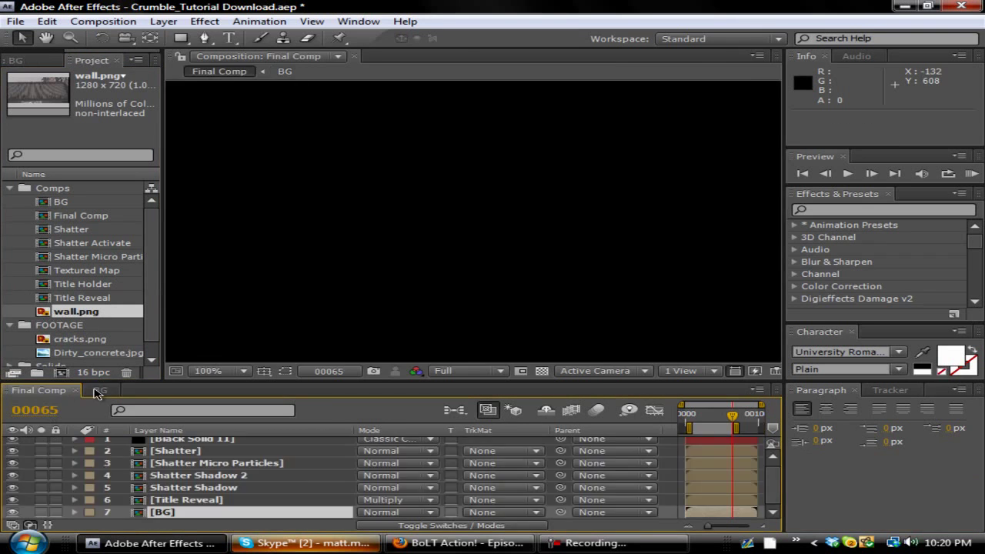
left_click(100, 391)
left_click(40, 390)
left_click(100, 391)
left_click(40, 390)
left_click(169, 501)
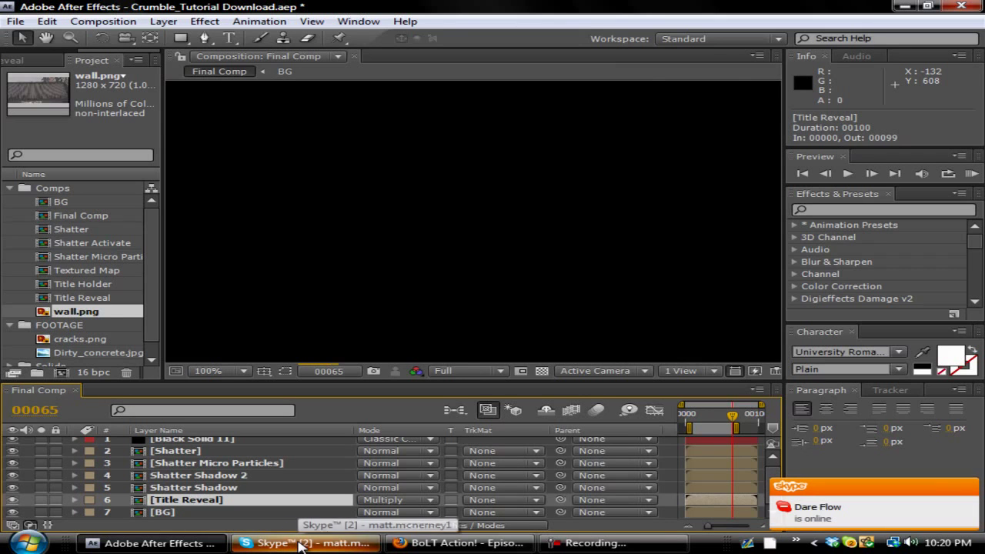
key("KP_Enter")
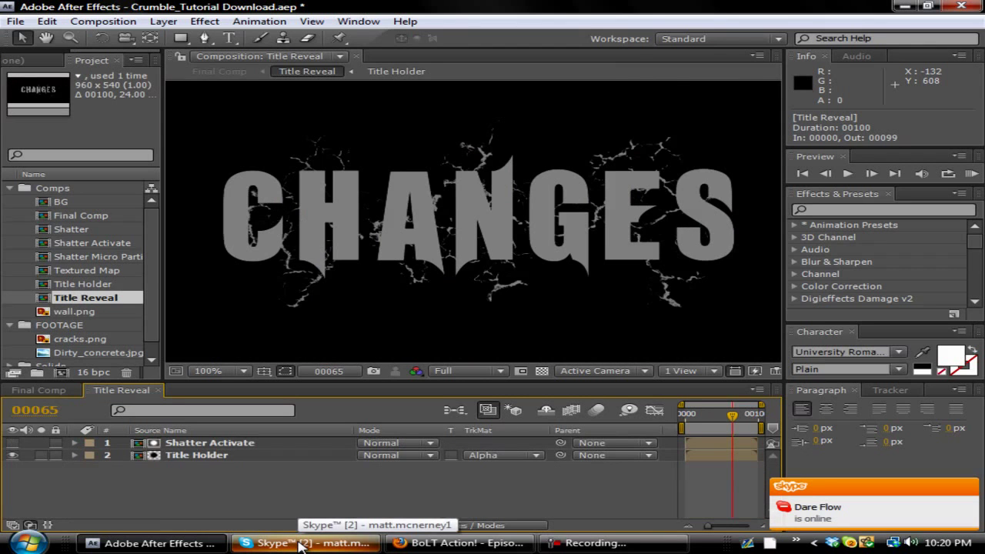
Open the Title Holder precomp inside Title Reveal
left_click(298, 543)
left_click(154, 216)
left_click(306, 543)
left_click(195, 457)
double_click(192, 459)
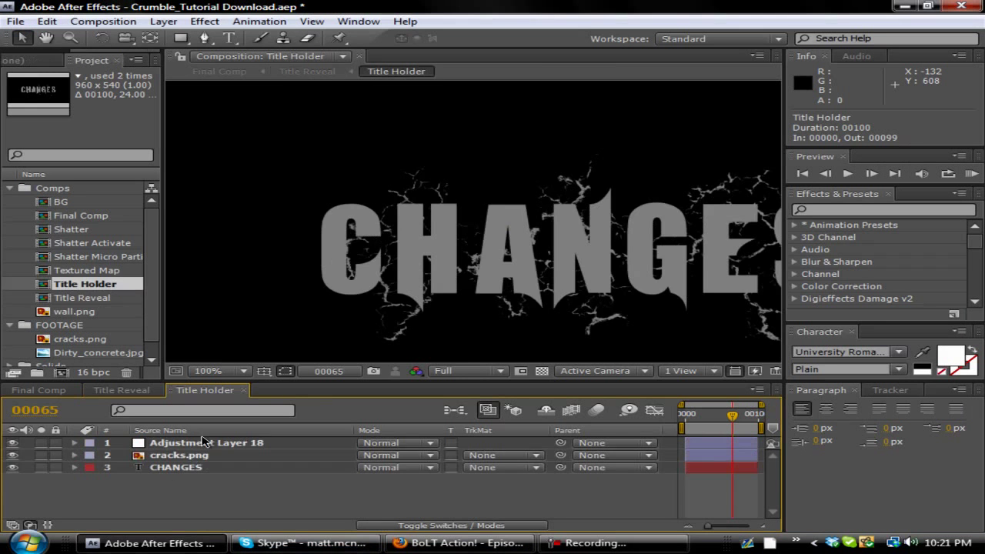
Replace the title text CHANGES with RATTY
left_click(205, 467)
left_click(228, 38)
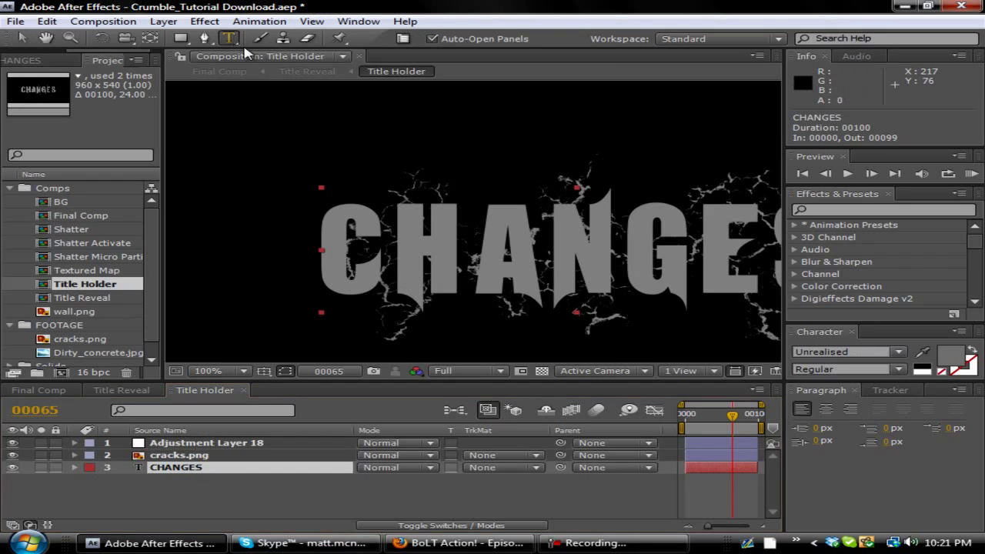
double_click(396, 246)
left_click(396, 246)
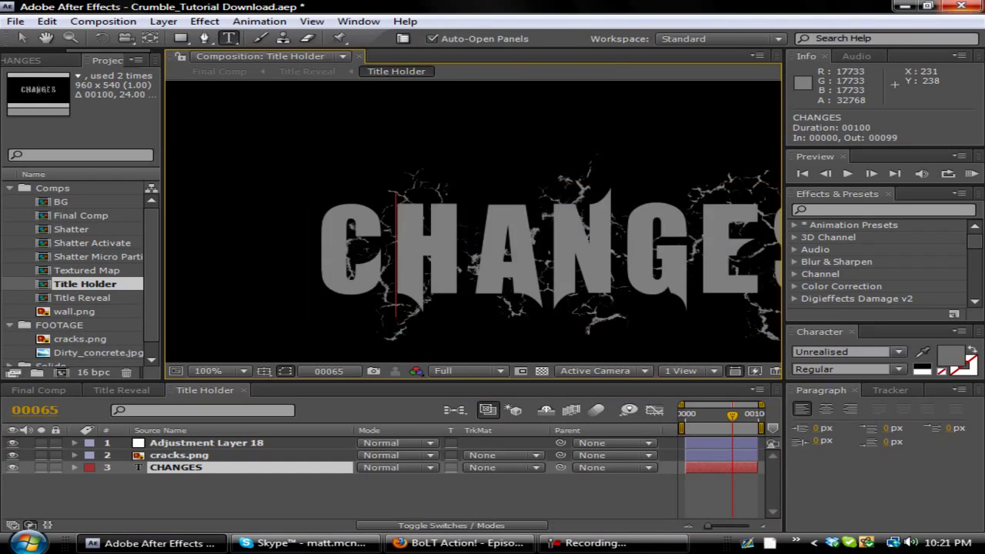
key("ctrl+a")
type("RATTY")
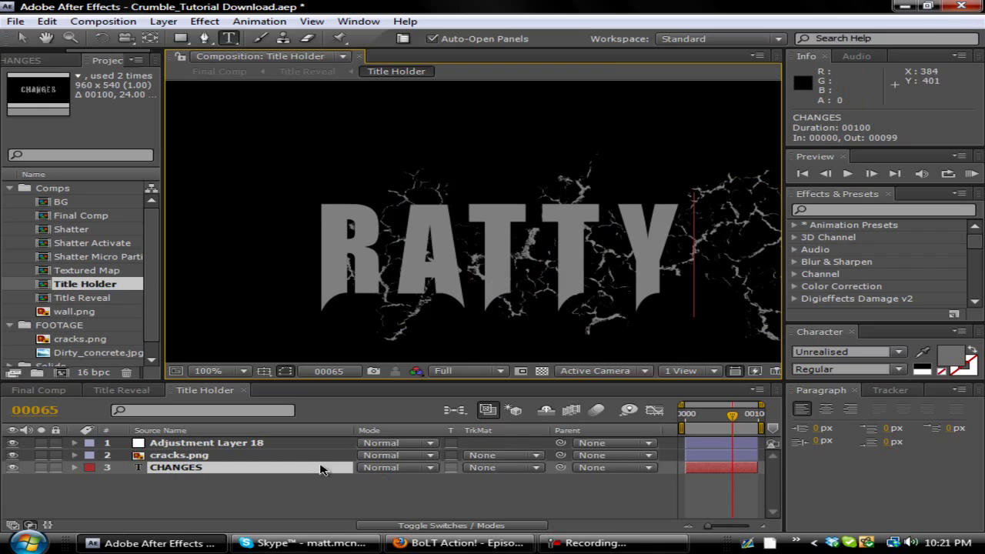
key("Escape")
Refresh the viewer and shift the RATTY text slightly right over the cracks
key("Caps_Lock")
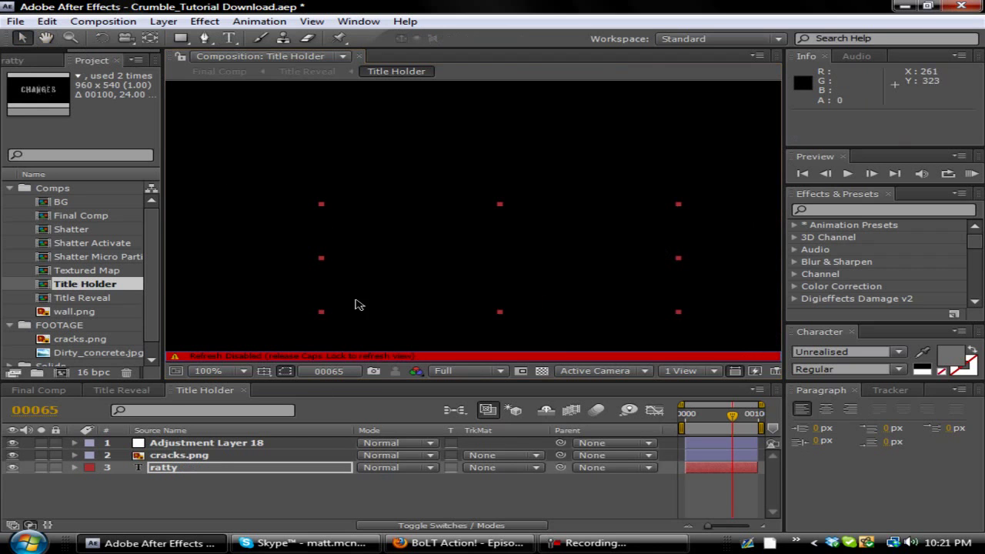
key("Caps_Lock")
key("comma")
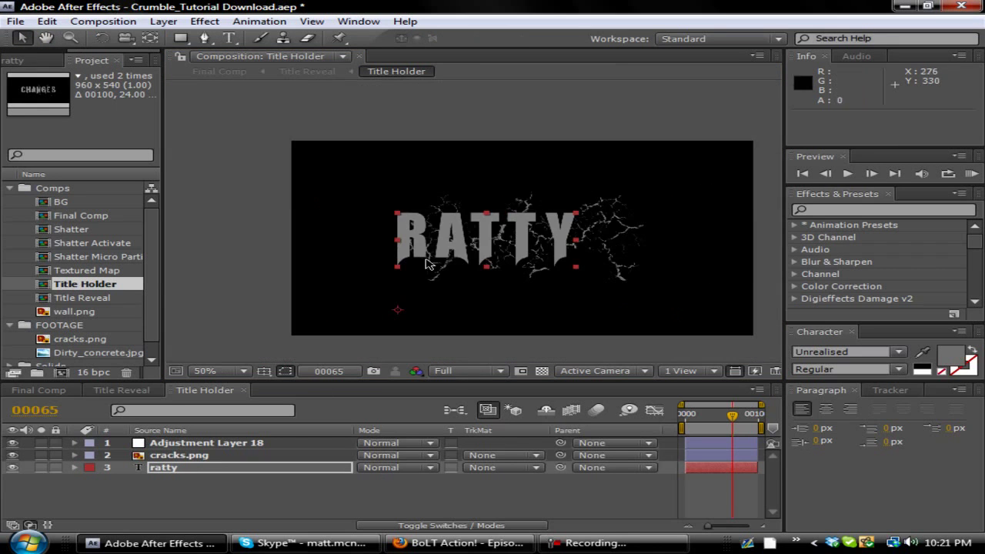
left_click_drag(471, 245, 506, 247)
left_click(186, 460)
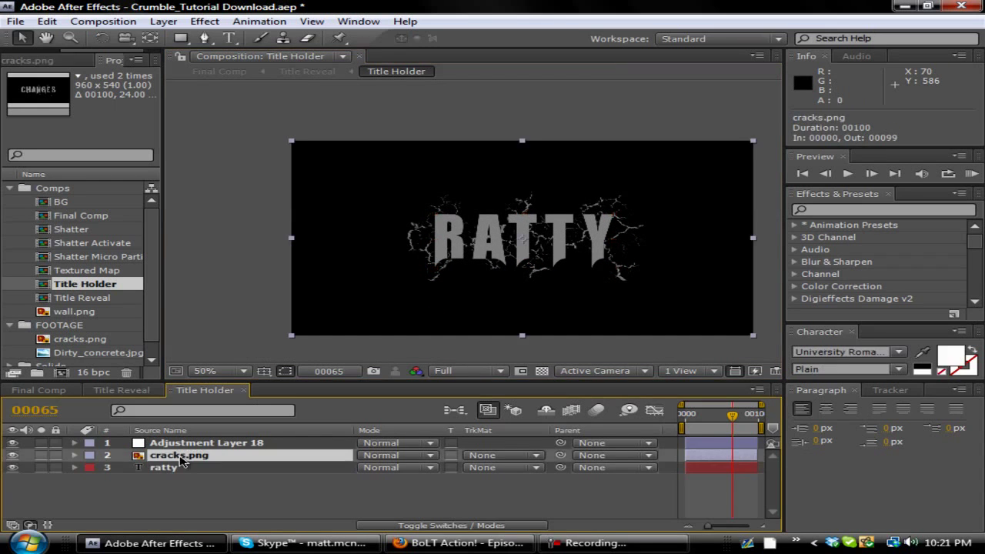
Step through the Shatter Activate, Textured Map and BG precomps, then close back to Final Comp
left_click(243, 390)
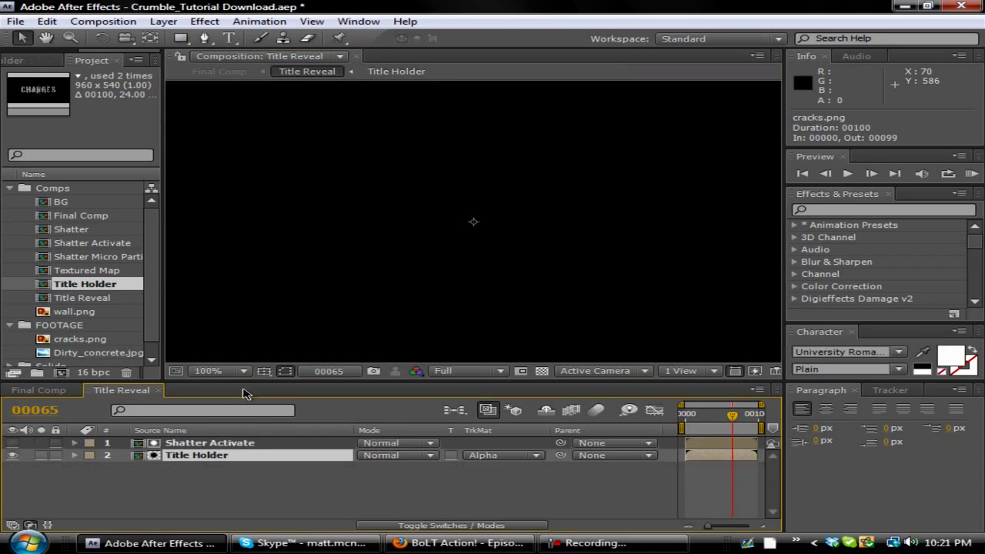
double_click(187, 442)
double_click(198, 443)
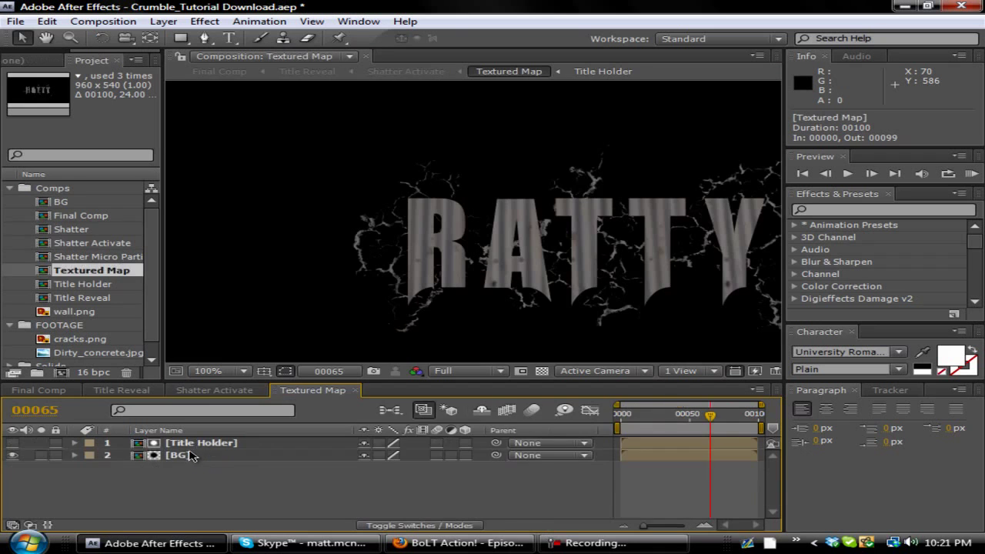
double_click(187, 456)
left_click(403, 390)
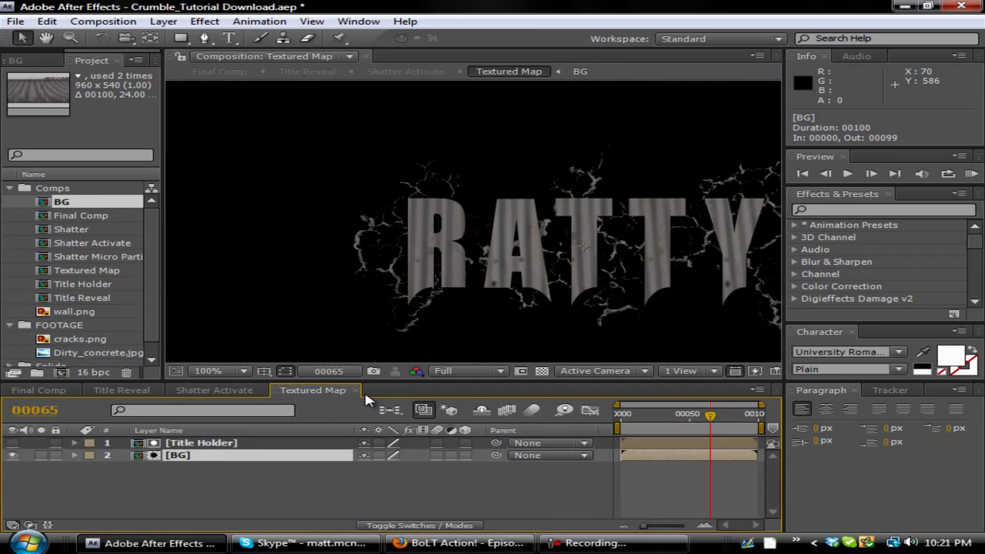
left_click(354, 390)
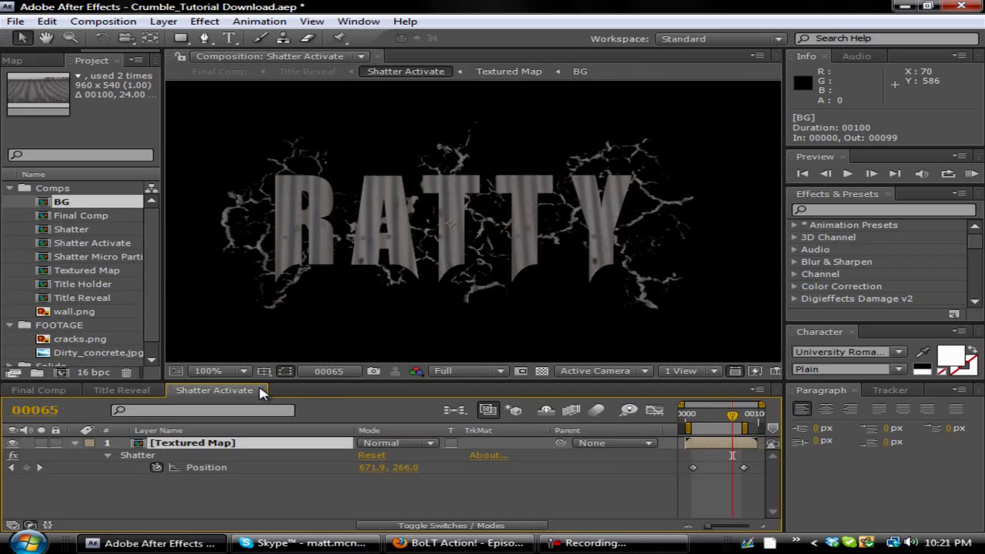
left_click(262, 391)
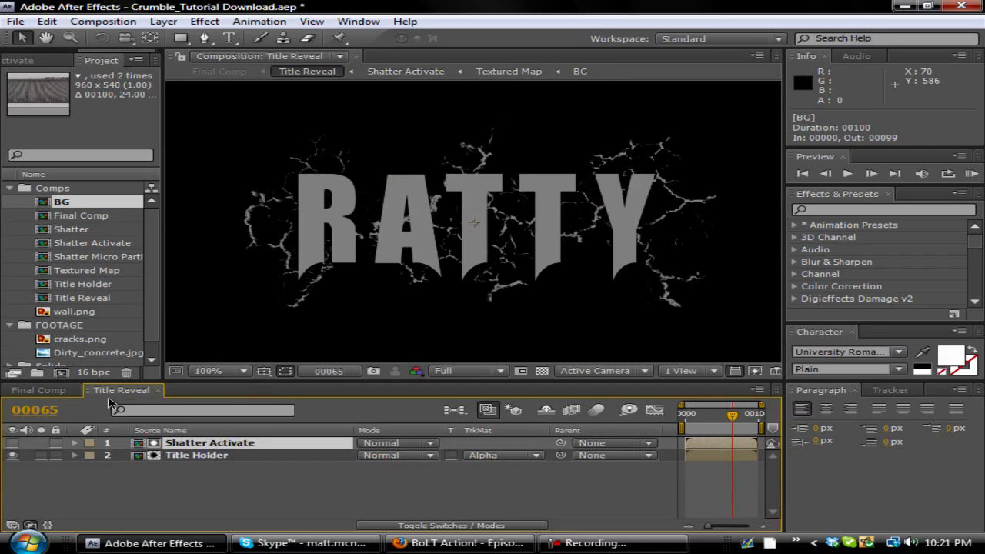
left_click(163, 391)
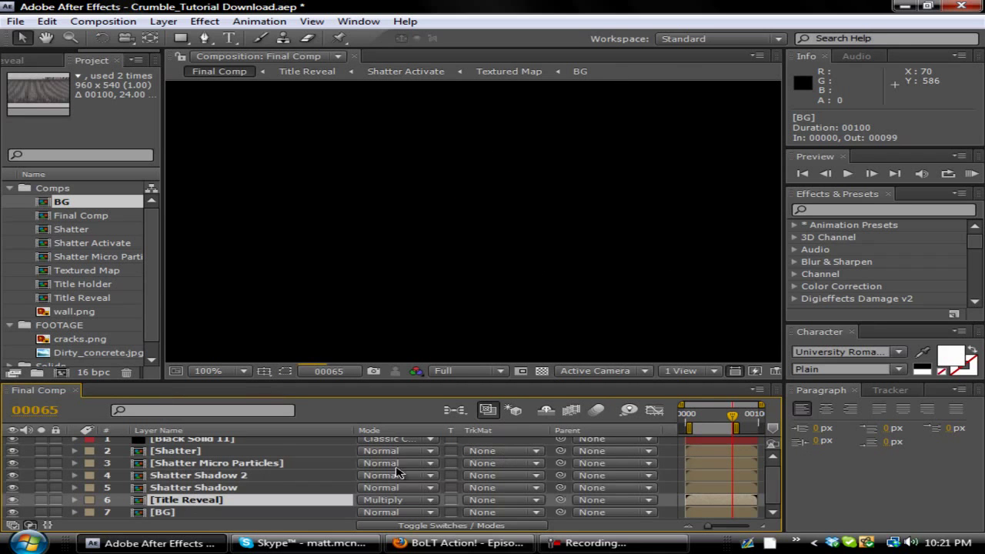
Preview the Final Comp at frames 37 and 53
left_click(714, 417)
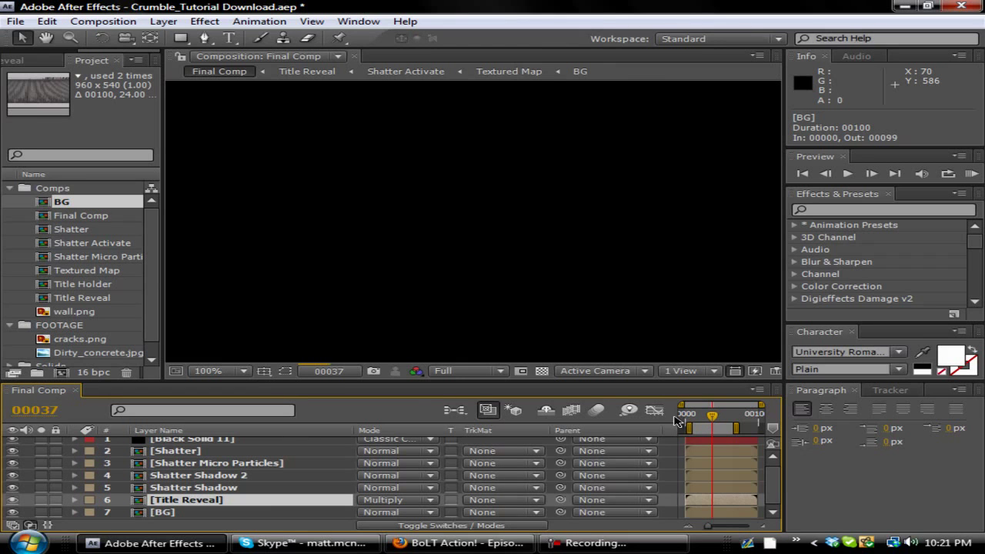
key("comma")
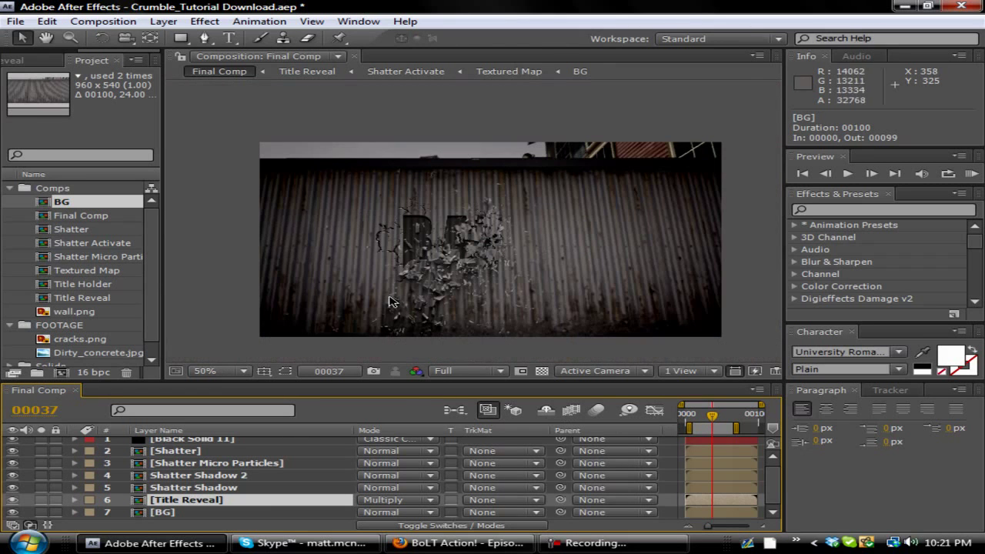
left_click(175, 490)
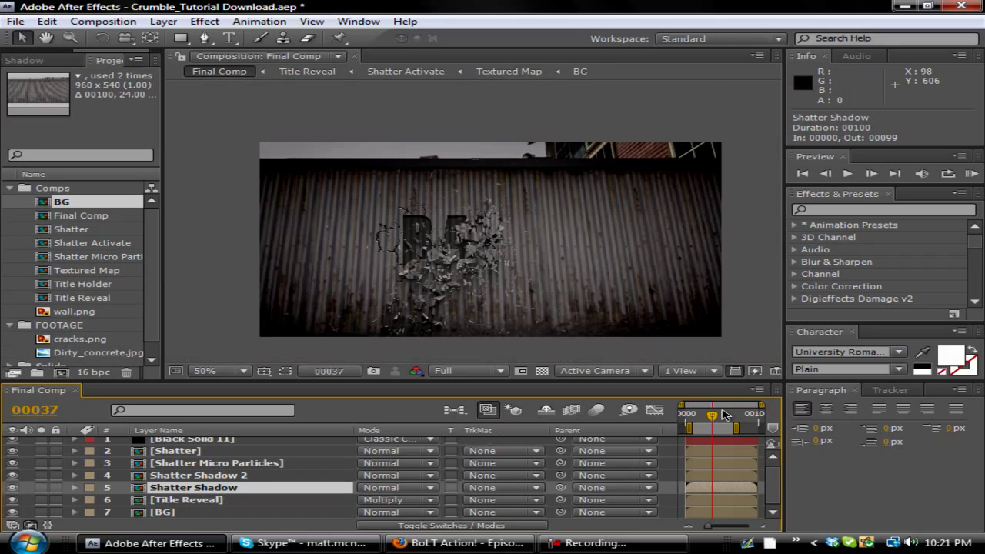
left_click(723, 415)
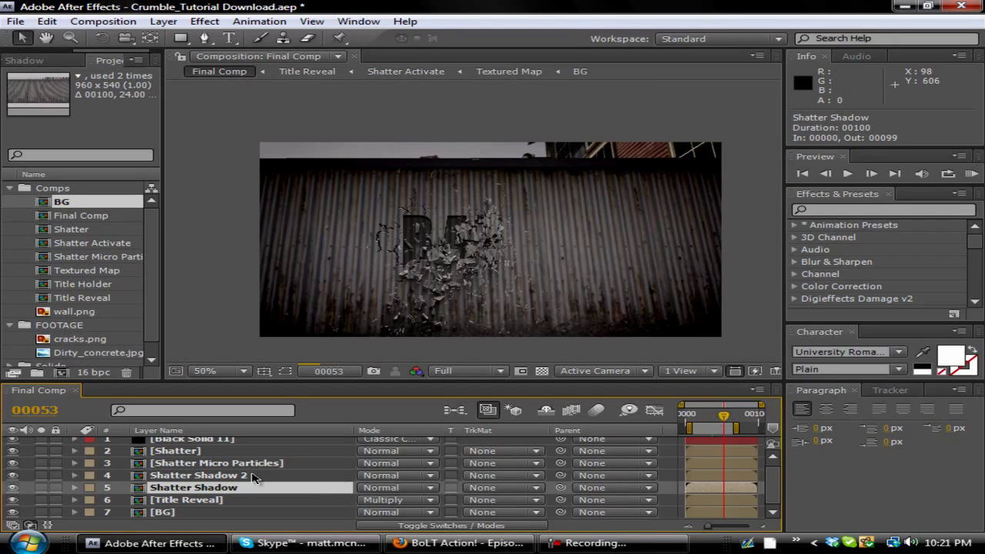
Inspect the Shatter and Textured Map precomps, then return to Final Comp
double_click(191, 489)
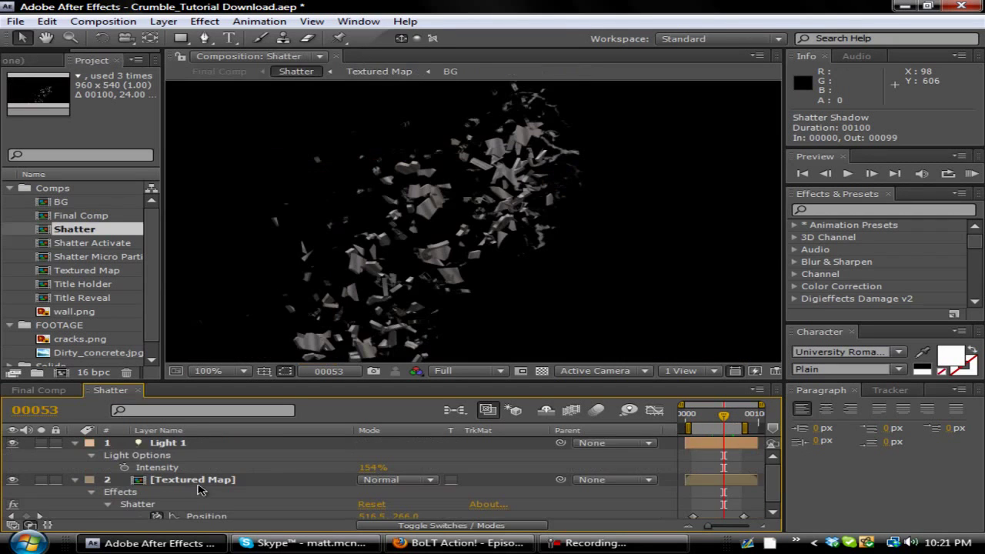
left_click(179, 442)
double_click(180, 479)
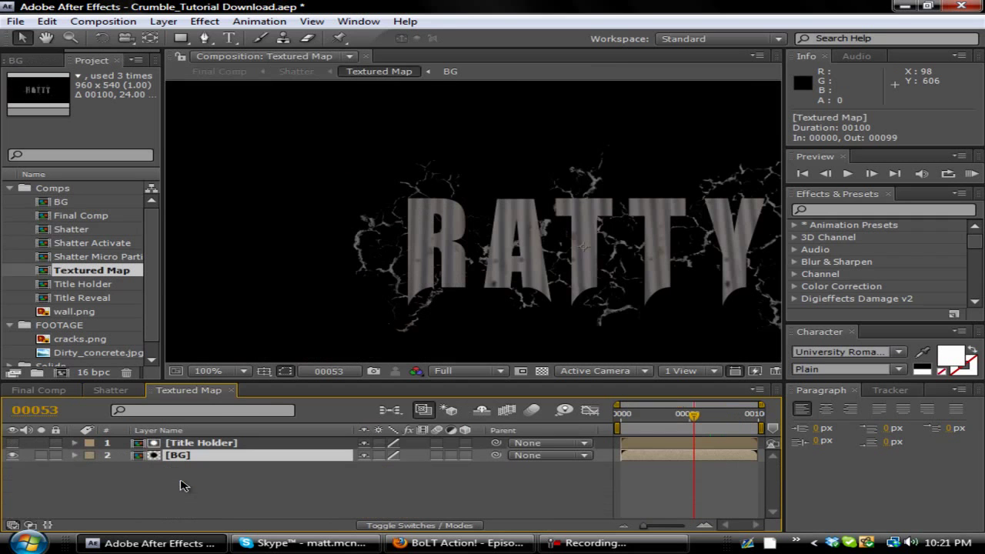
left_click(234, 391)
left_click(43, 391)
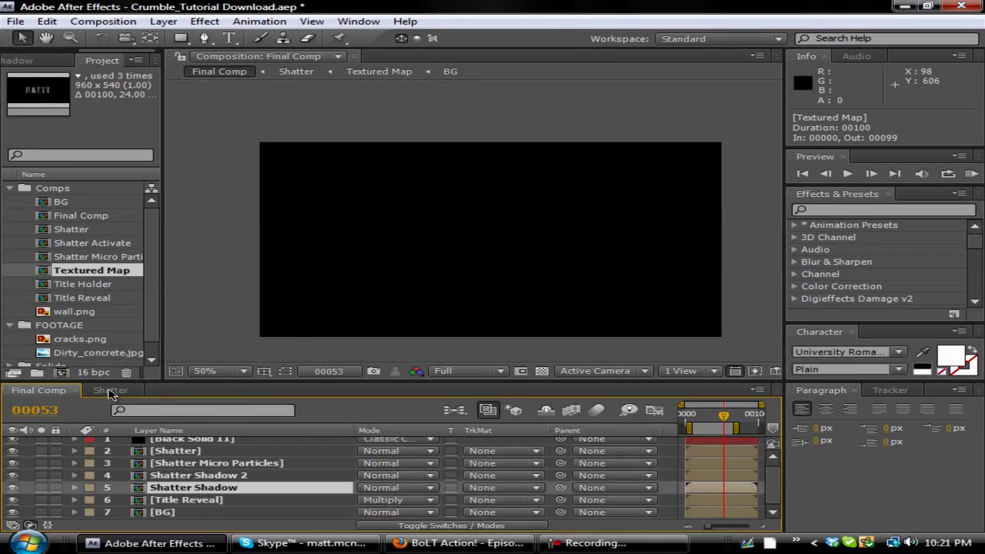
left_click(112, 390)
left_click(138, 390)
Enlarge the comp view and scrub the shatter animation forward from frame 29
left_click(197, 474)
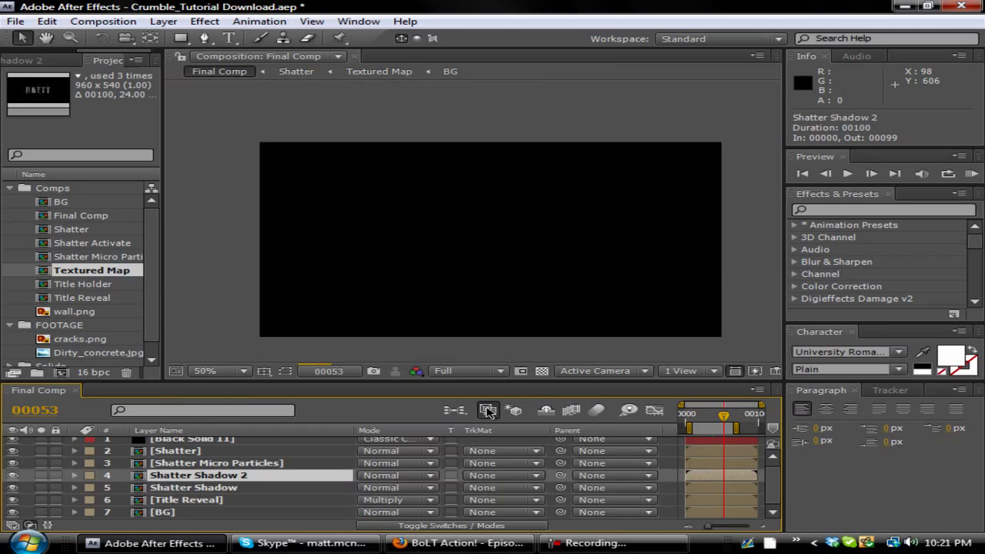
left_click_drag(163, 327, 115, 328)
left_click(707, 417)
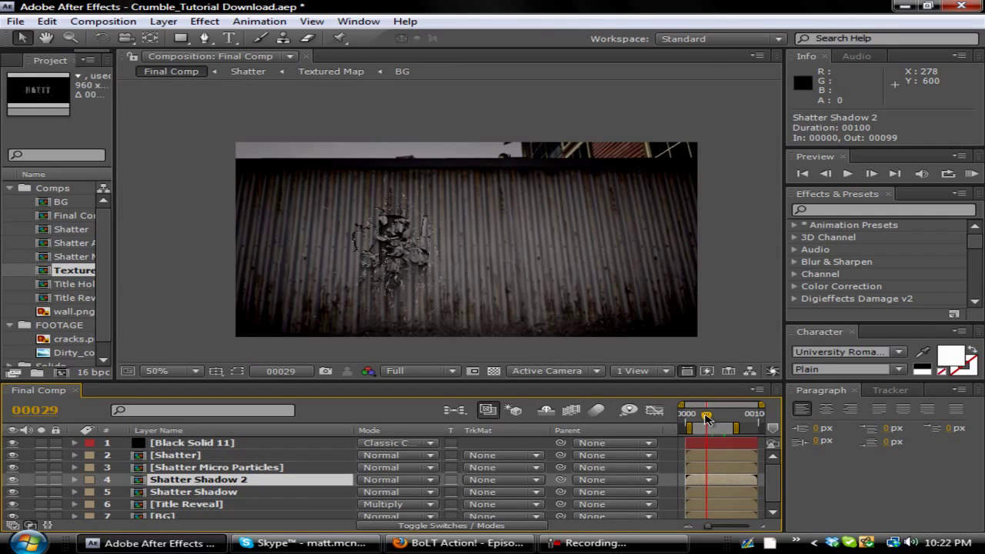
left_click_drag(706, 417, 720, 419)
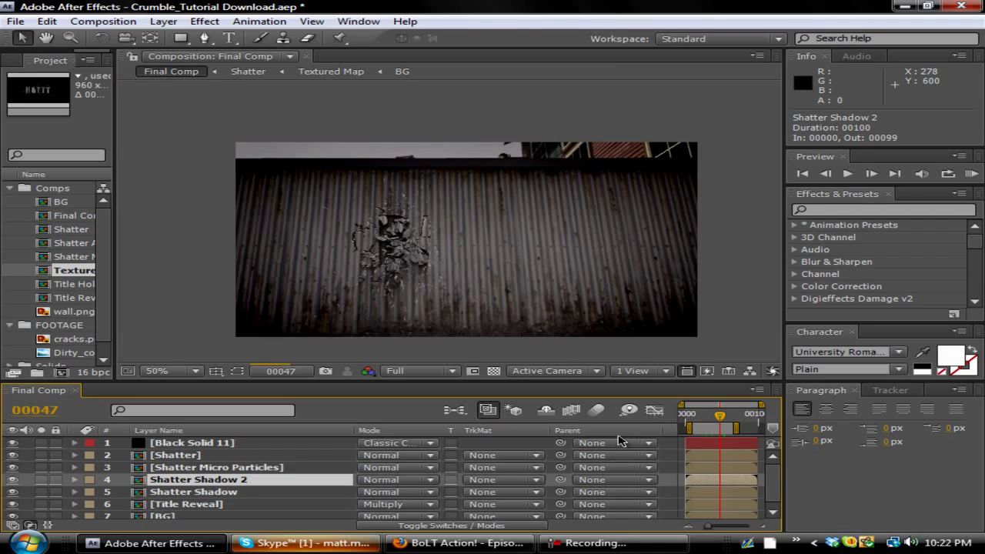
Add an adjustment layer above Black Solid 11 via Layer > New > Adjustment Layer
left_click(234, 444)
left_click(163, 21)
mouse_move(188, 38)
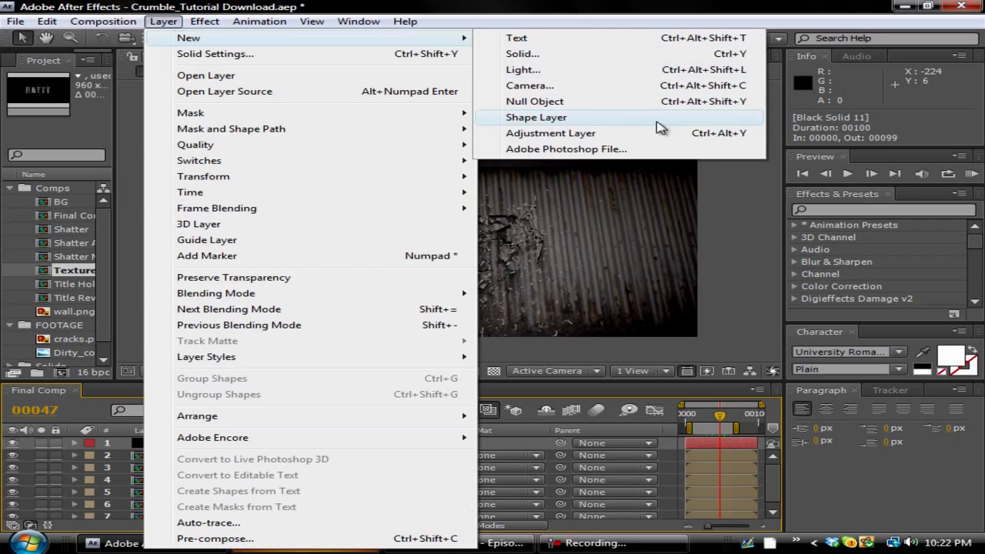
left_click(627, 132)
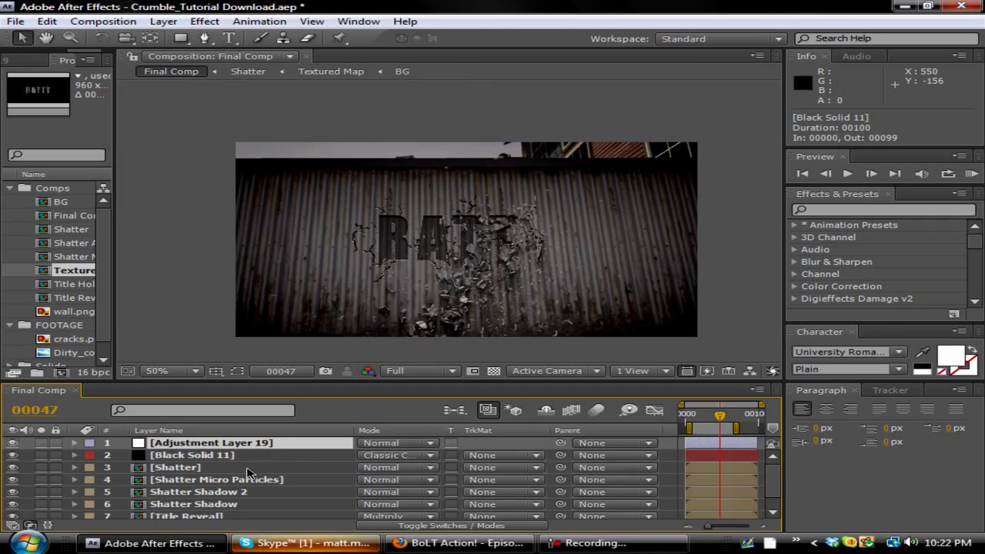
Add an adjustment layer above Title Reveal with Ctrl+Alt+Y and select Adjustment Layer 19
scroll(241, 469, "down", 1)
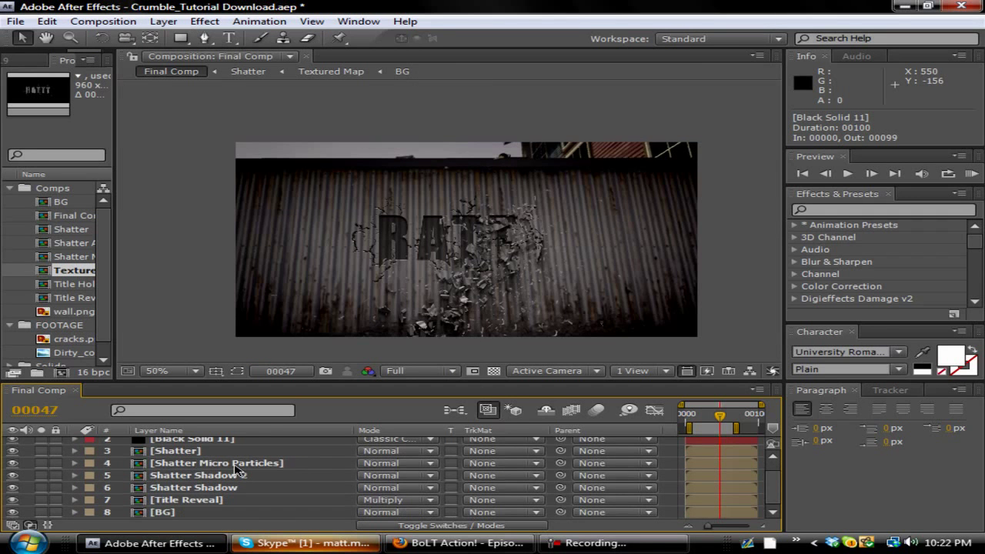
scroll(208, 497, "up", 1)
scroll(204, 497, "down", 1)
left_click(169, 514)
left_click(183, 502)
left_click(180, 513)
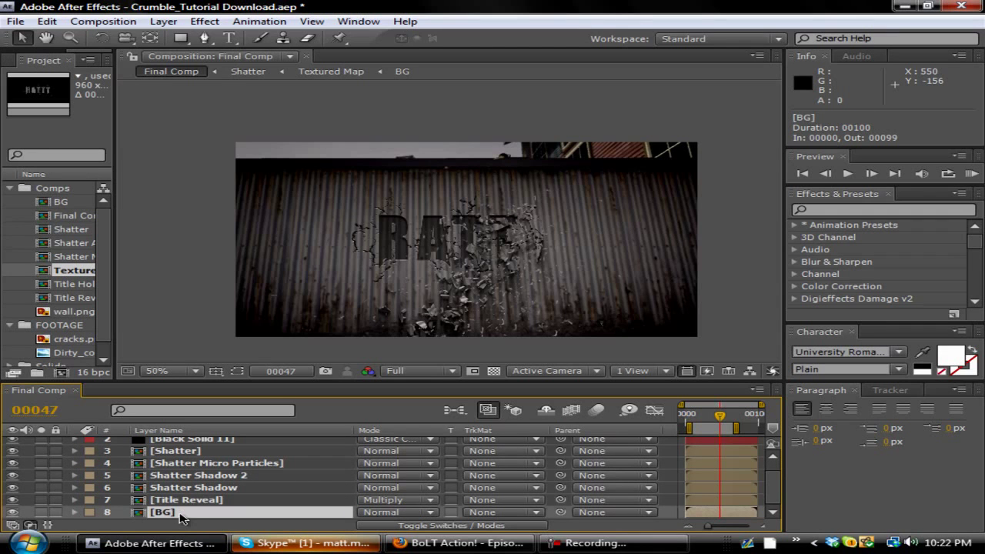
left_click(160, 504)
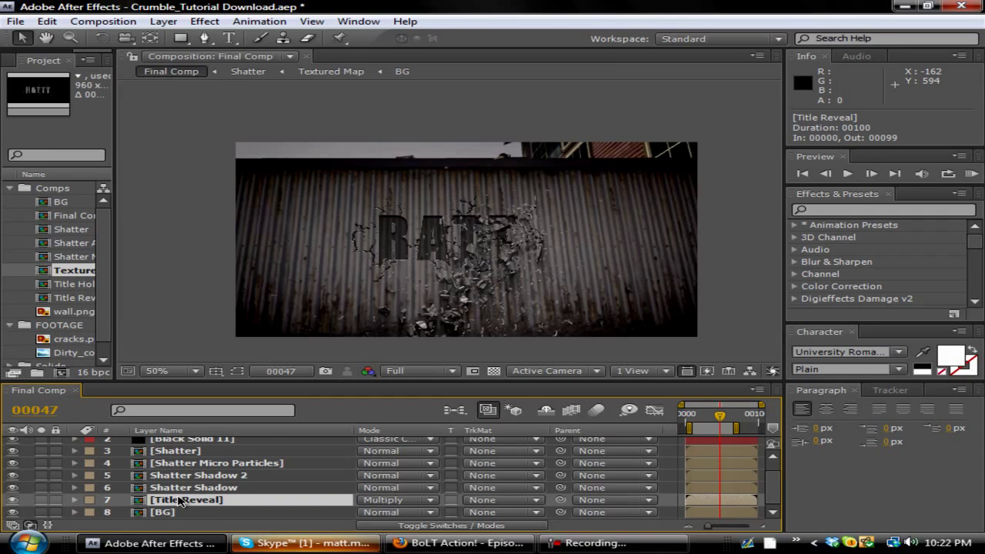
key("ctrl+alt+y")
left_click(222, 446)
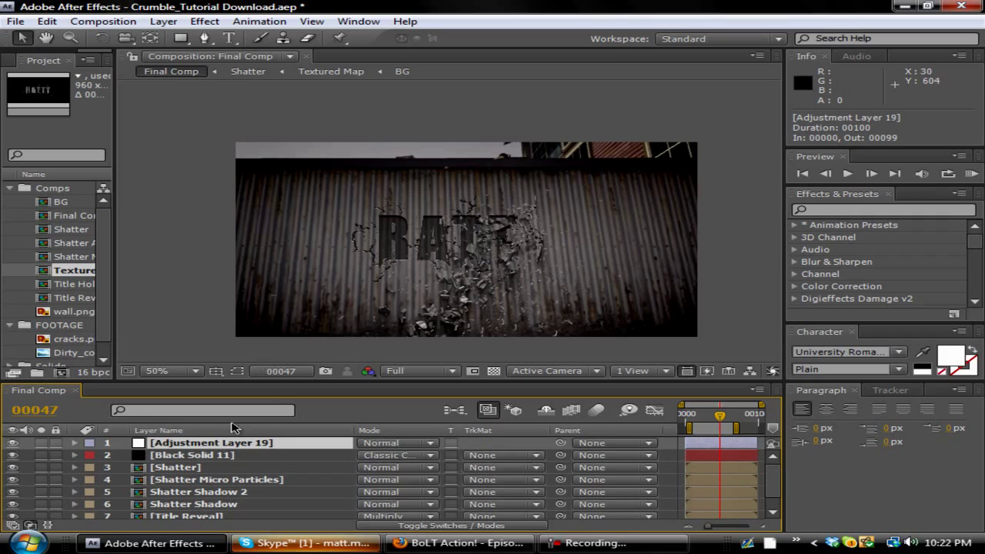
Apply the Optical Flares effect to Adjustment Layer 19
left_click(199, 23)
mouse_move(308, 524)
left_click(515, 521)
Close the YouTube browser, widen Effect Controls, and open the Optical Flares Options window
left_click(308, 542)
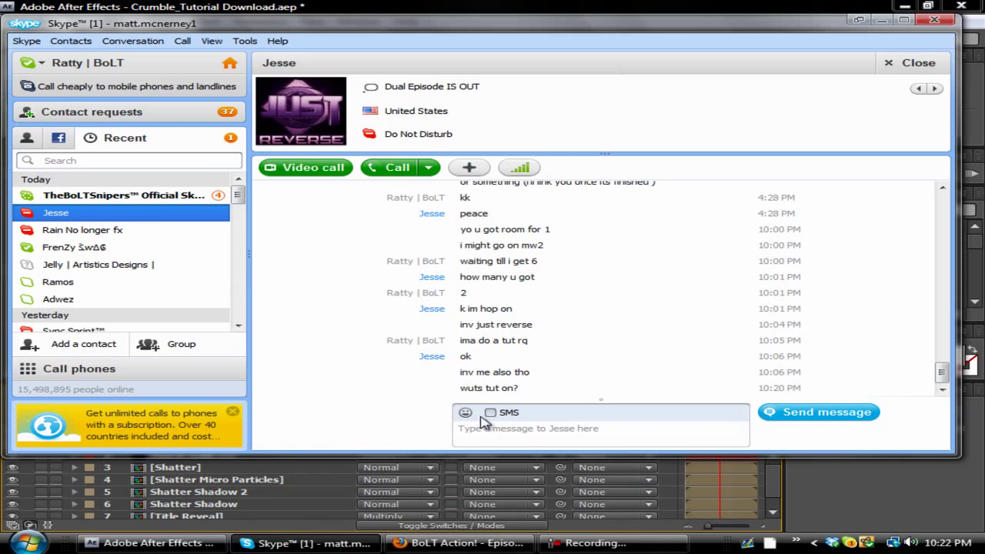
left_click(116, 195)
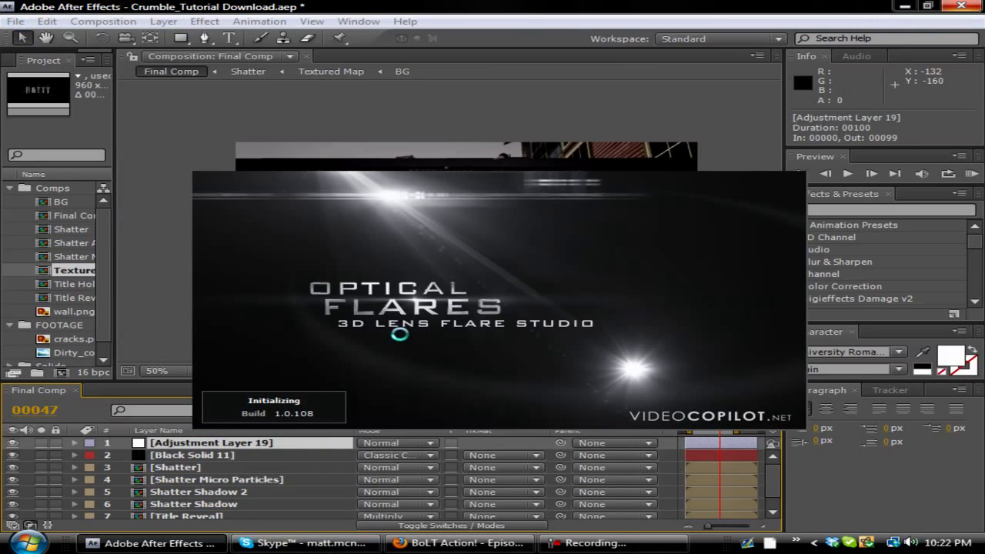
left_click(454, 543)
scroll(338, 292, "up", 2)
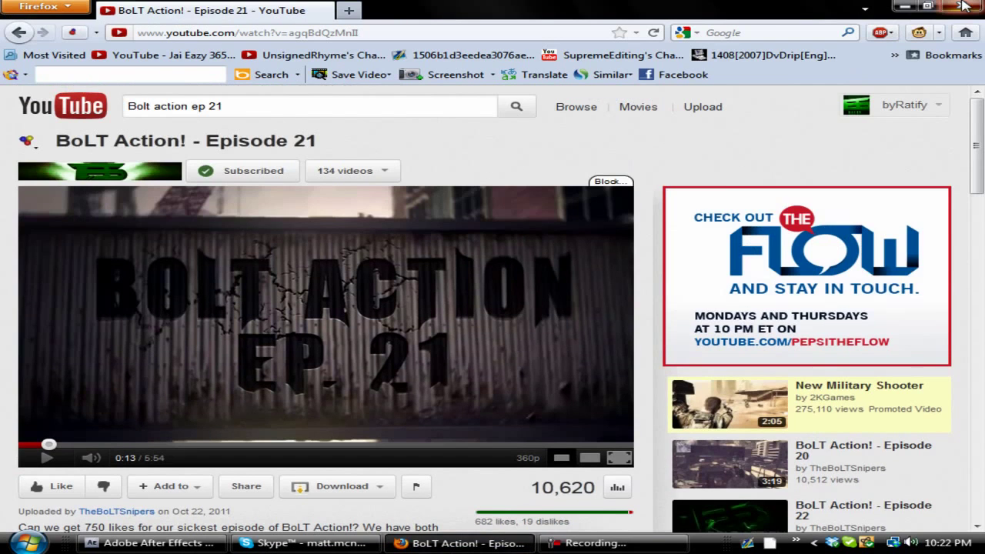
left_click(964, 6)
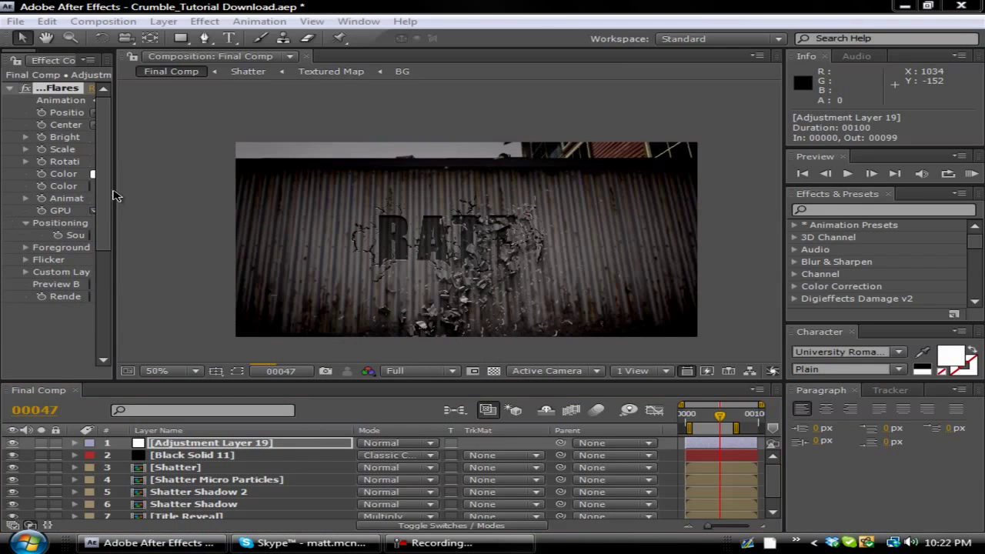
left_click_drag(115, 195, 247, 196)
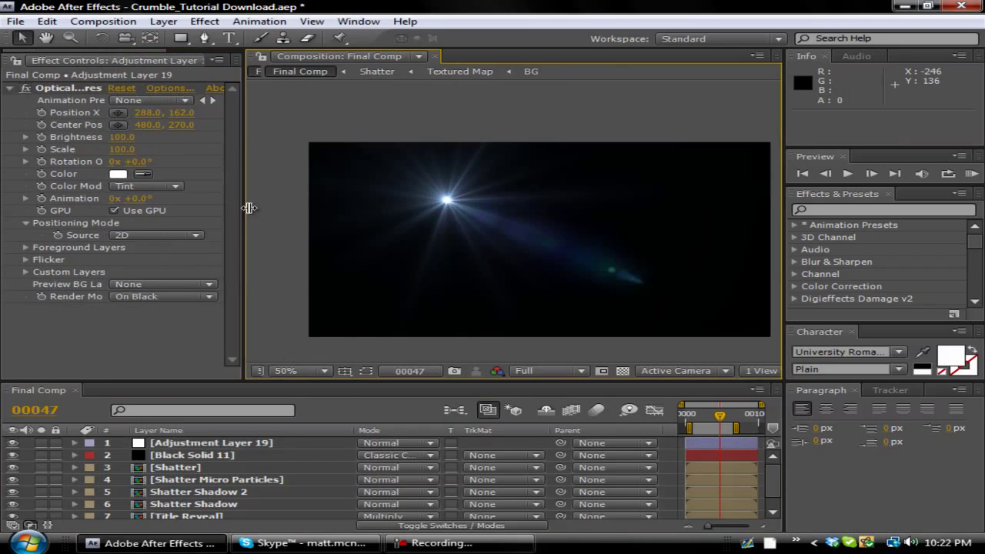
left_click(184, 88)
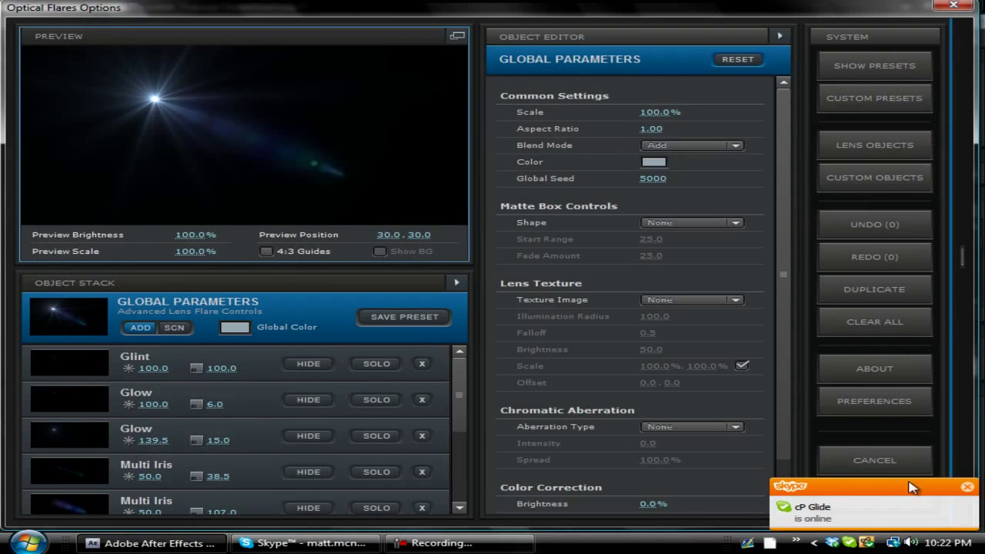
Load the Sun Spot preset from Lens Flares > Pro Presets 1 in the Preset Browser
left_click(967, 488)
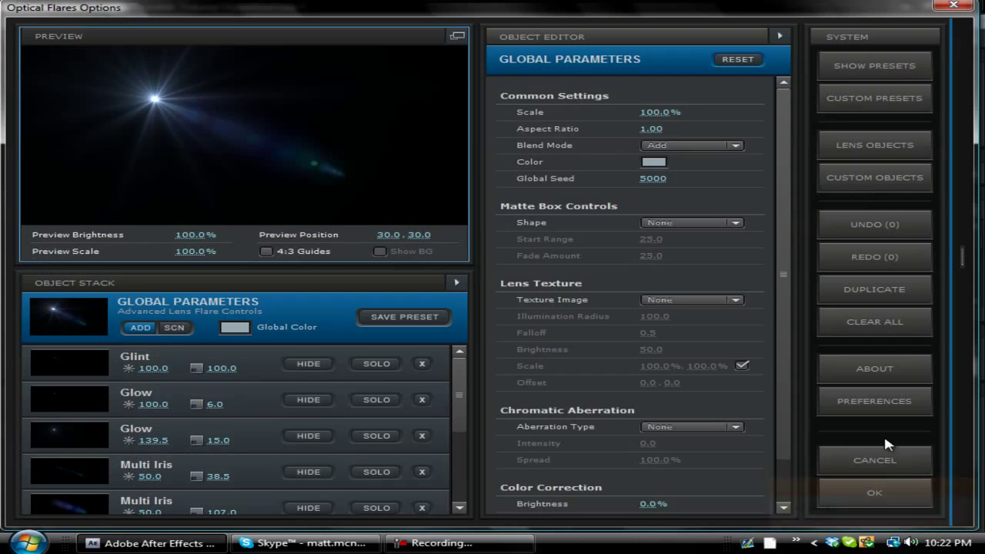
left_click(834, 356)
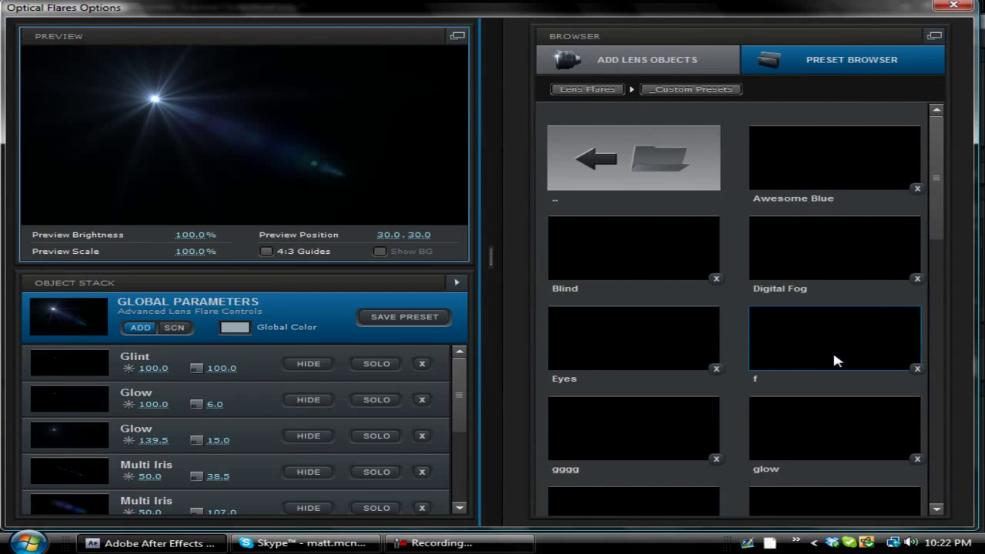
left_click(684, 173)
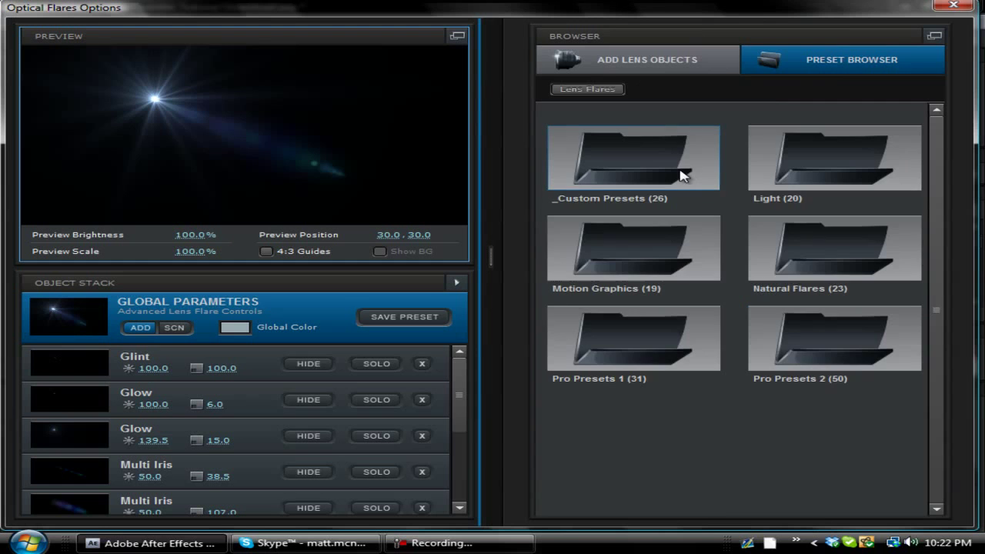
left_click(633, 363)
scroll(695, 328, "down", 2)
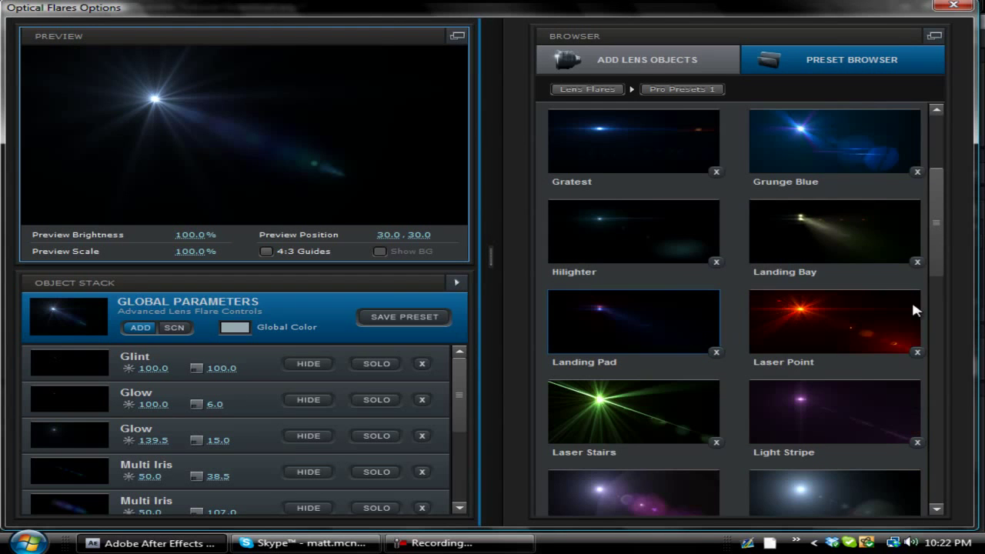
left_click_drag(939, 225, 935, 477)
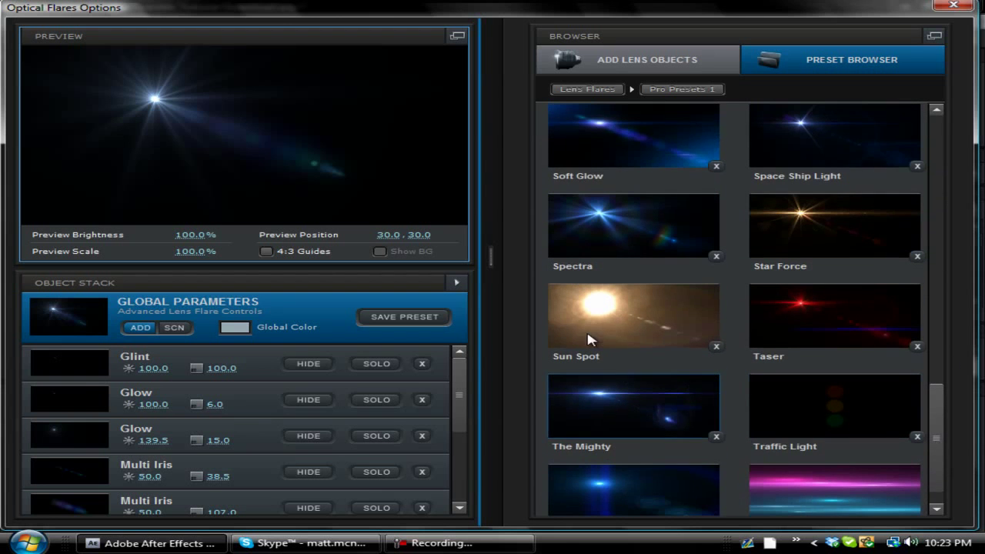
left_click(590, 337)
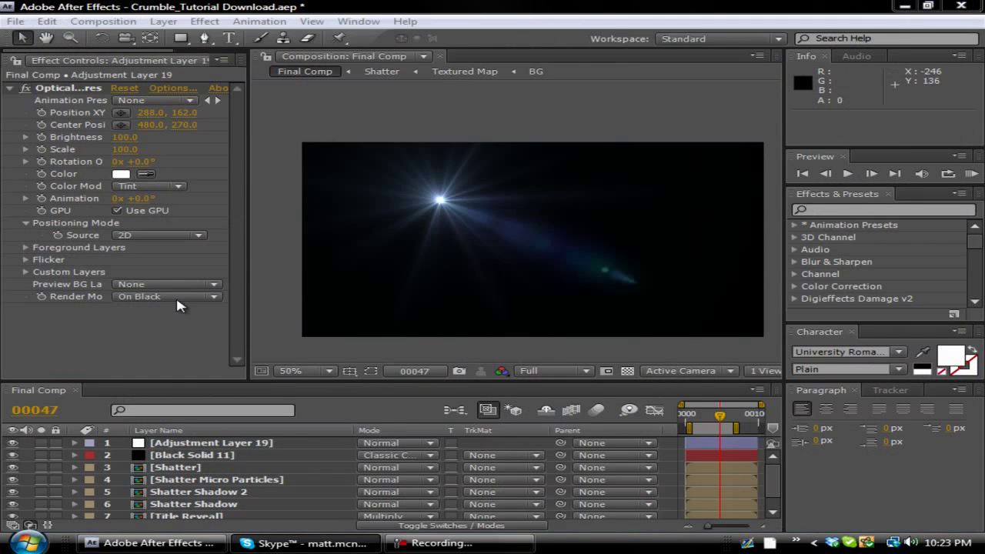
Set the Optical Flares Render Mode to Over Original so the flare shows on the wall
left_click(177, 300)
left_click(187, 332)
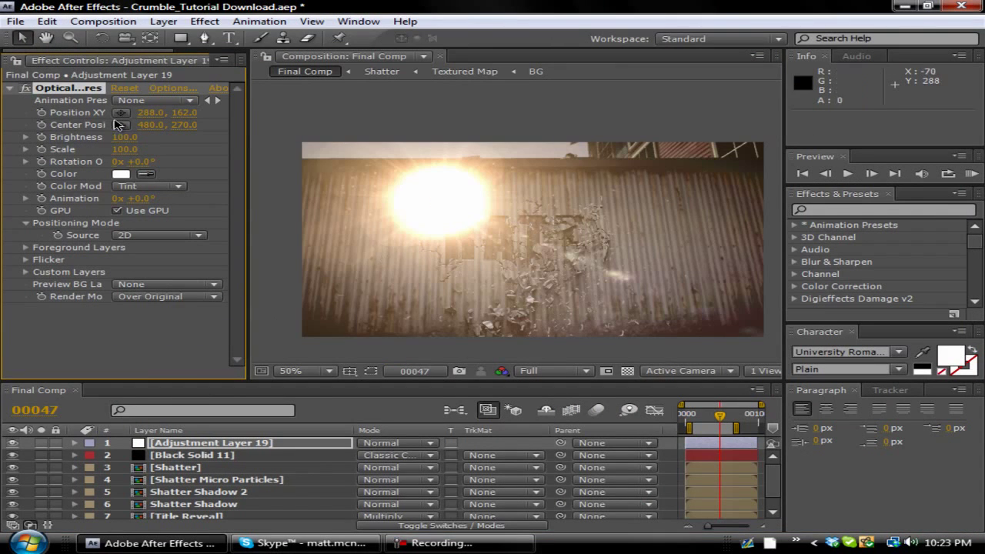
left_click(231, 444)
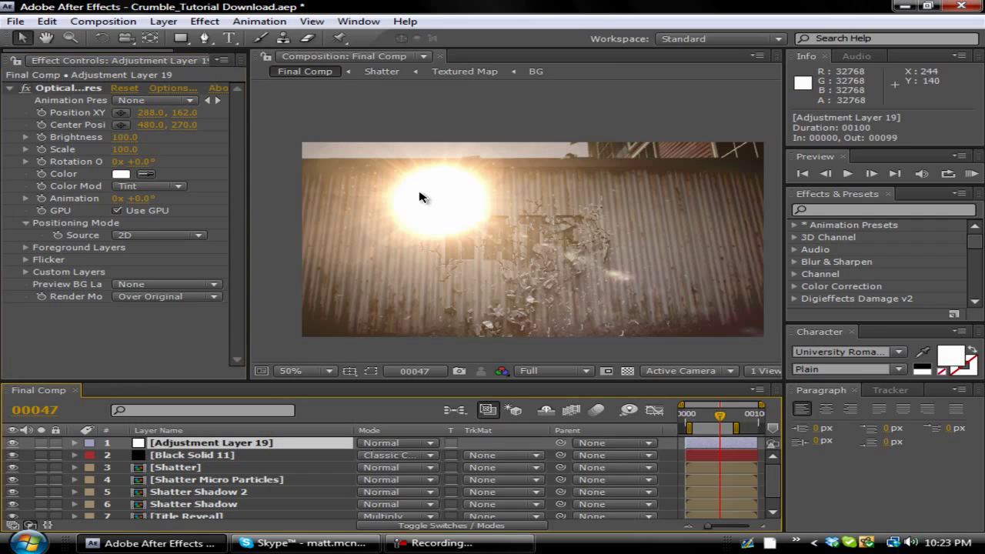
left_click(87, 91)
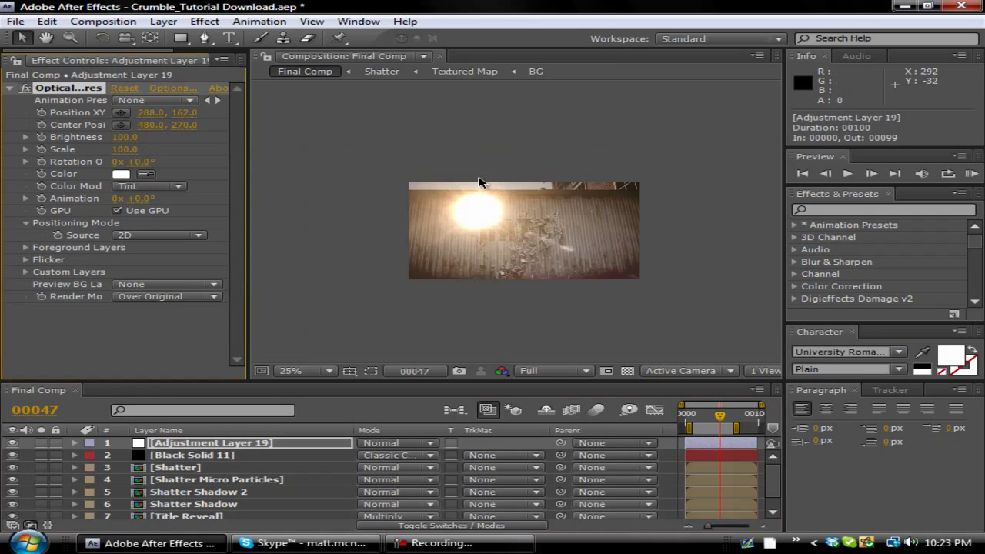
left_click(230, 444)
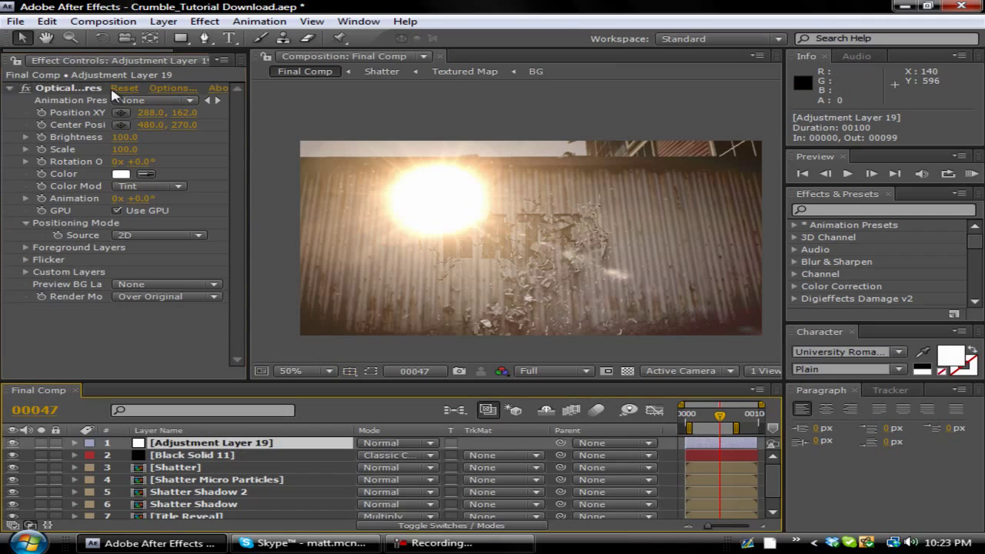
left_click(77, 91)
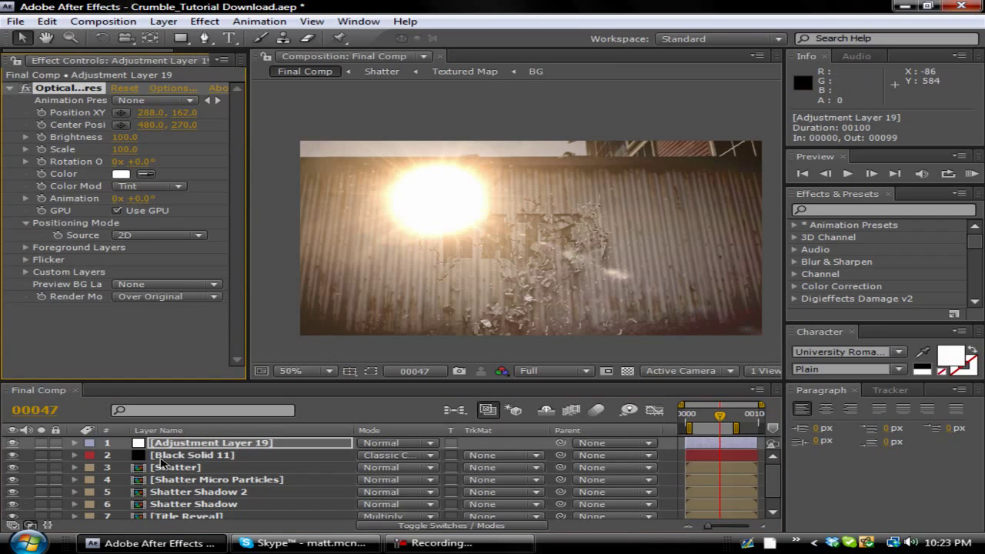
Undo an accidental layer move and delete Adjustment Layer 19
left_click(175, 445)
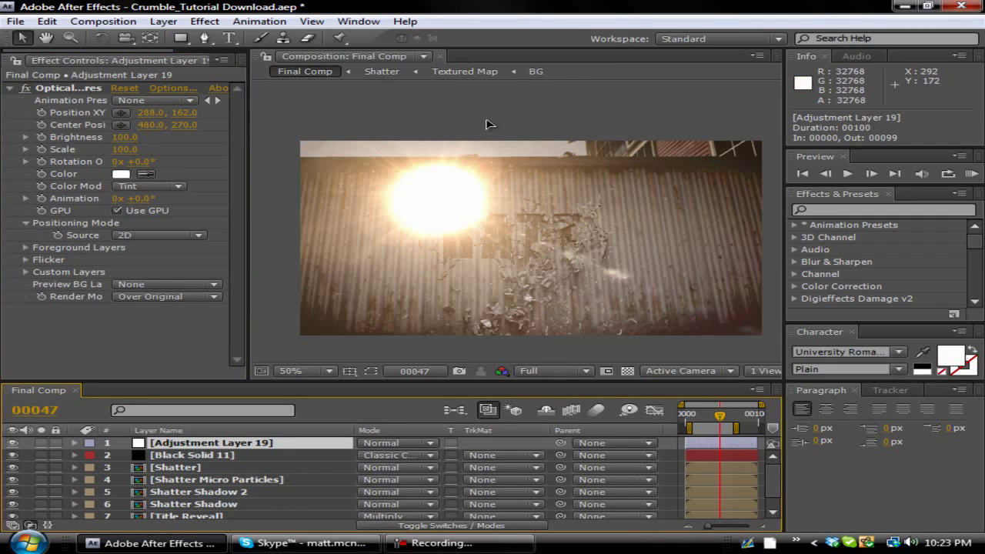
left_click_drag(497, 119, 397, 205)
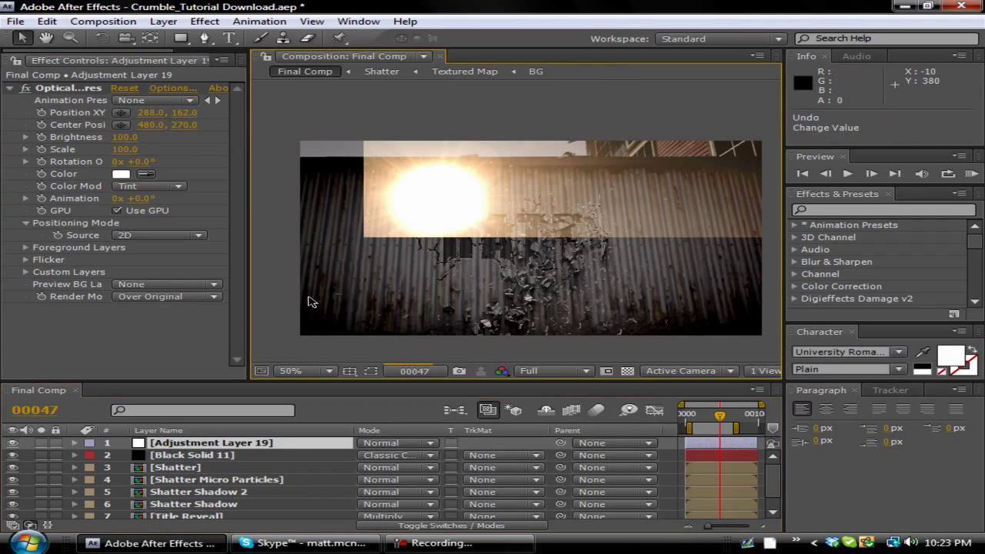
key("ctrl+z")
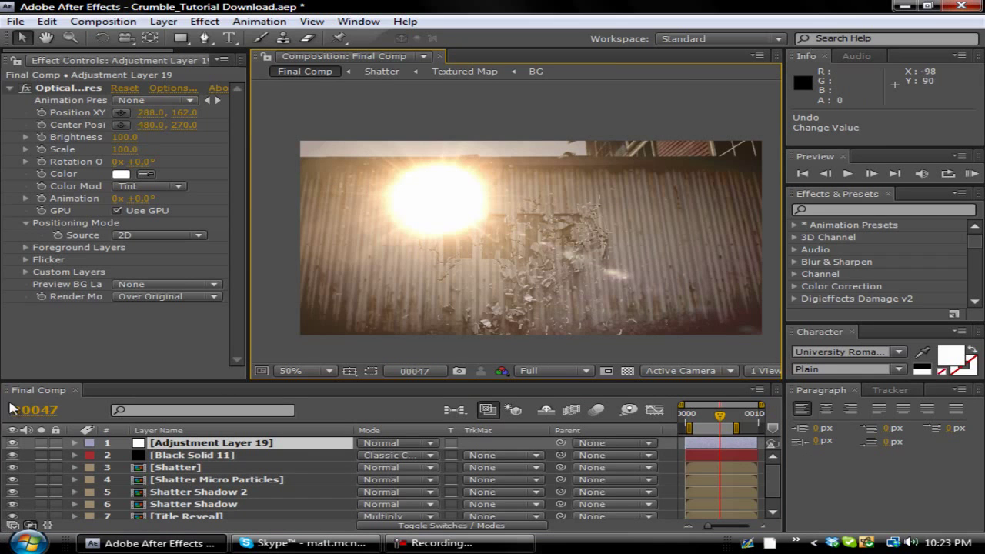
key("Delete")
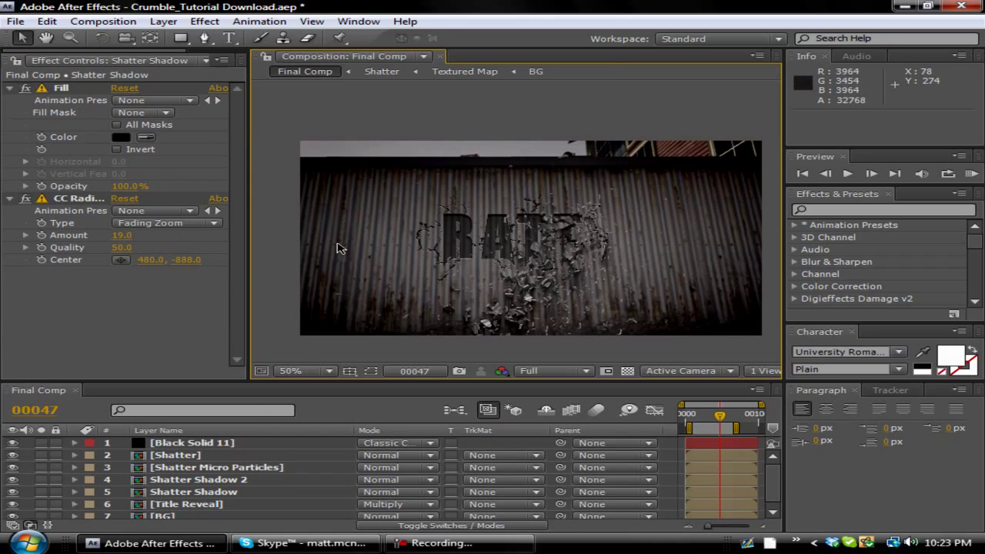
Jump to frame 00021, then 00029, and widen the Composition viewer
left_click(701, 417)
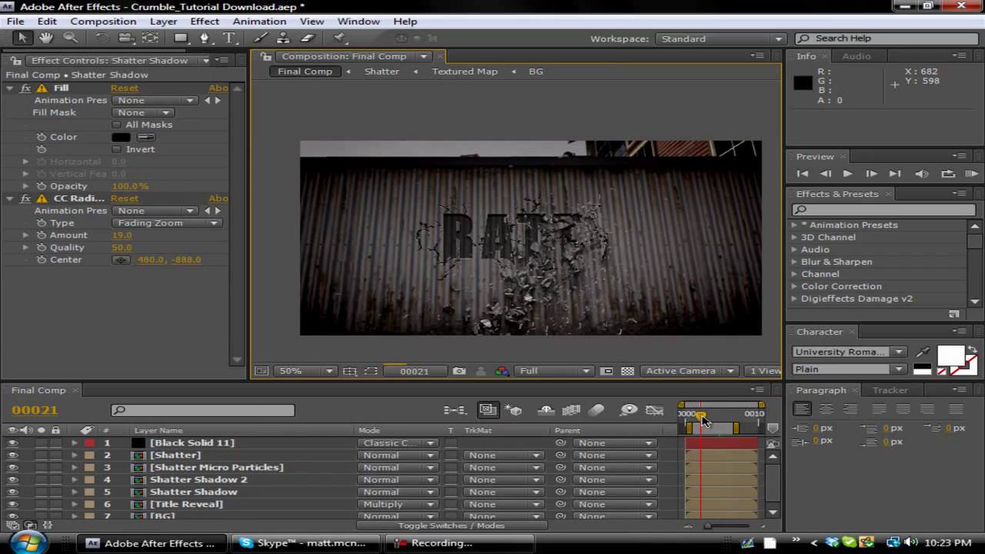
left_click(707, 419)
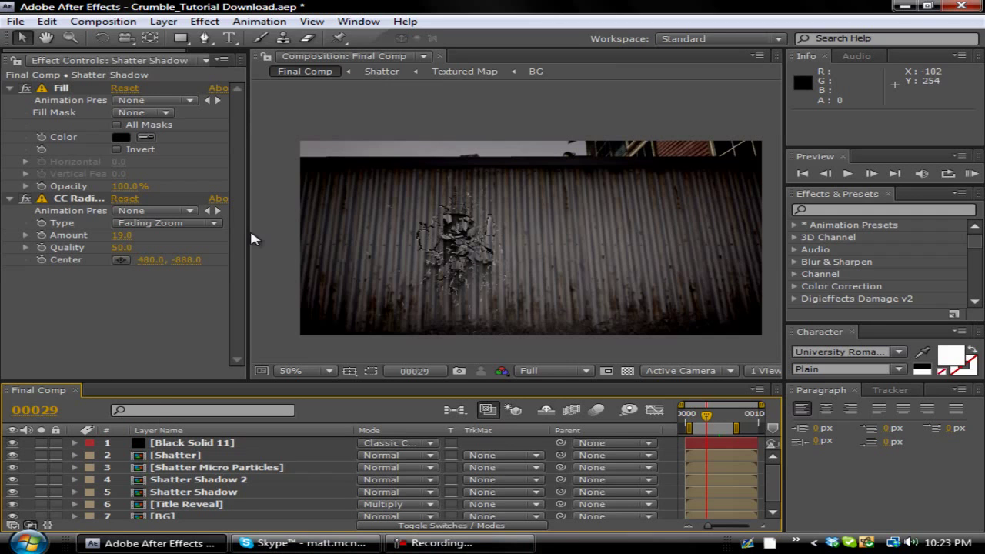
left_click_drag(248, 229, 208, 215)
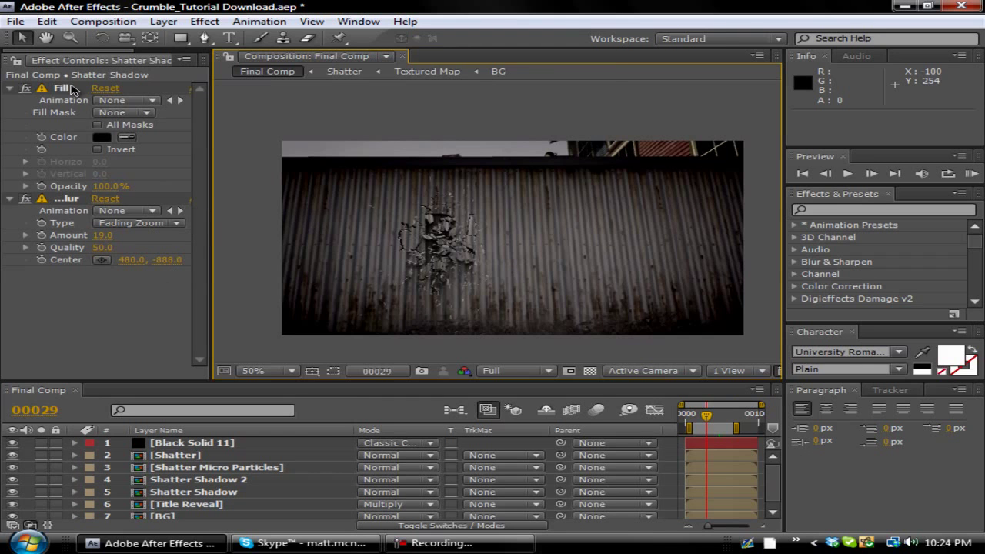
Dismiss the Skype window and File menu, then bring up the screen recorder controls
left_click(303, 543)
left_click(304, 543)
left_click(15, 22)
left_click(517, 22)
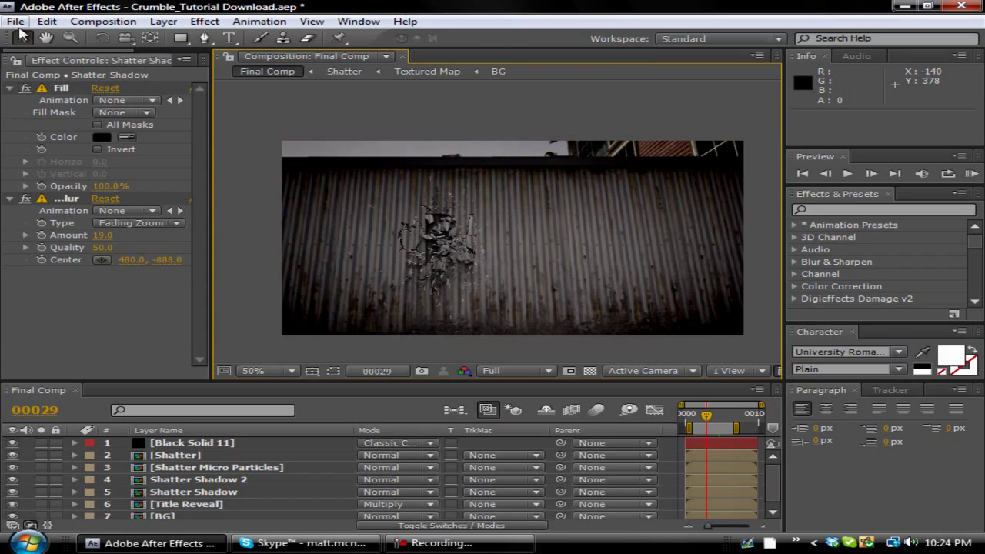
left_click(450, 543)
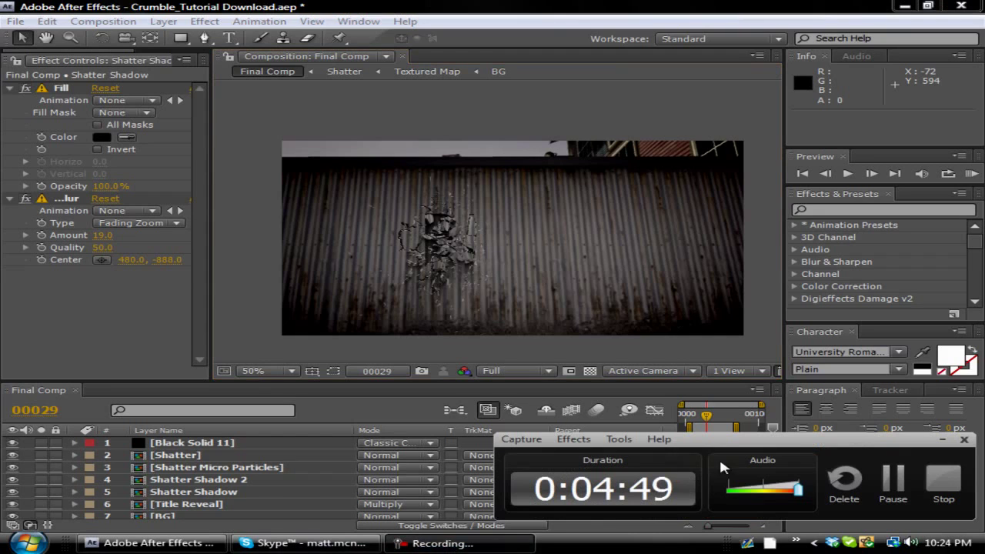